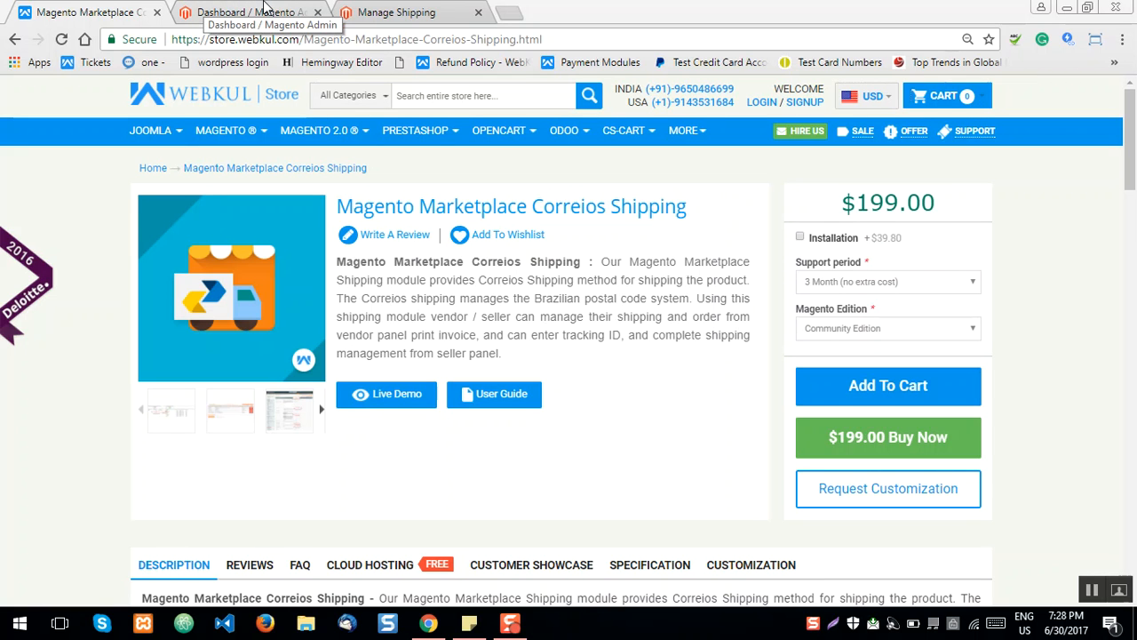
# Switch to the Magento admin panel and open the Shipping Methods section of the system configuration
pyautogui.click(264, 9)
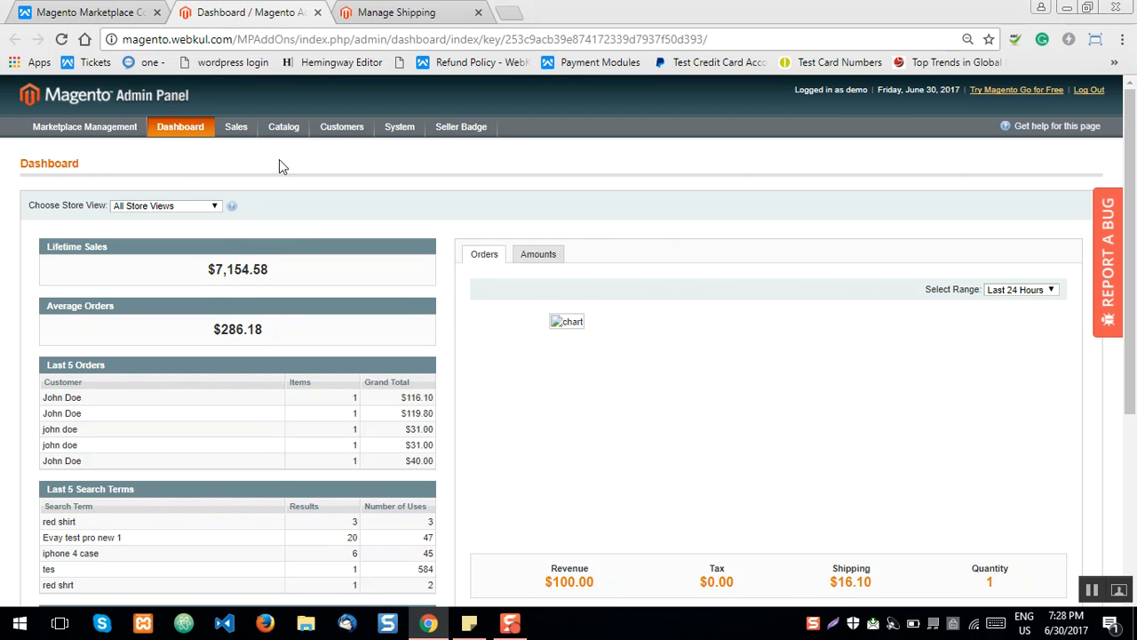
pyautogui.moveTo(344, 129)
pyautogui.moveTo(396, 131)
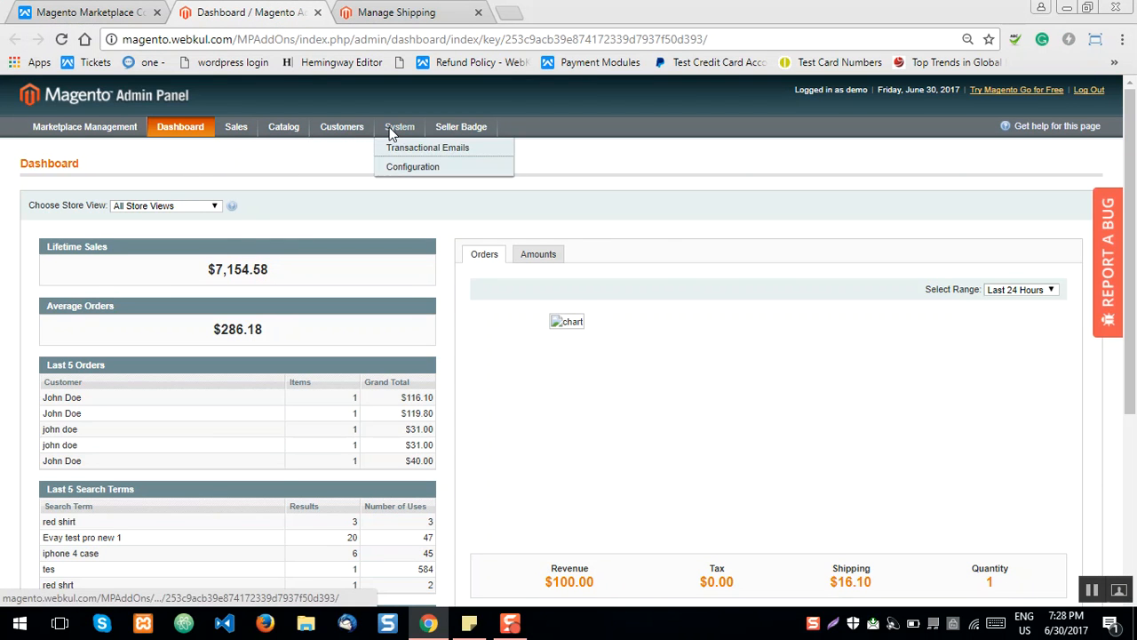
pyautogui.click(410, 169)
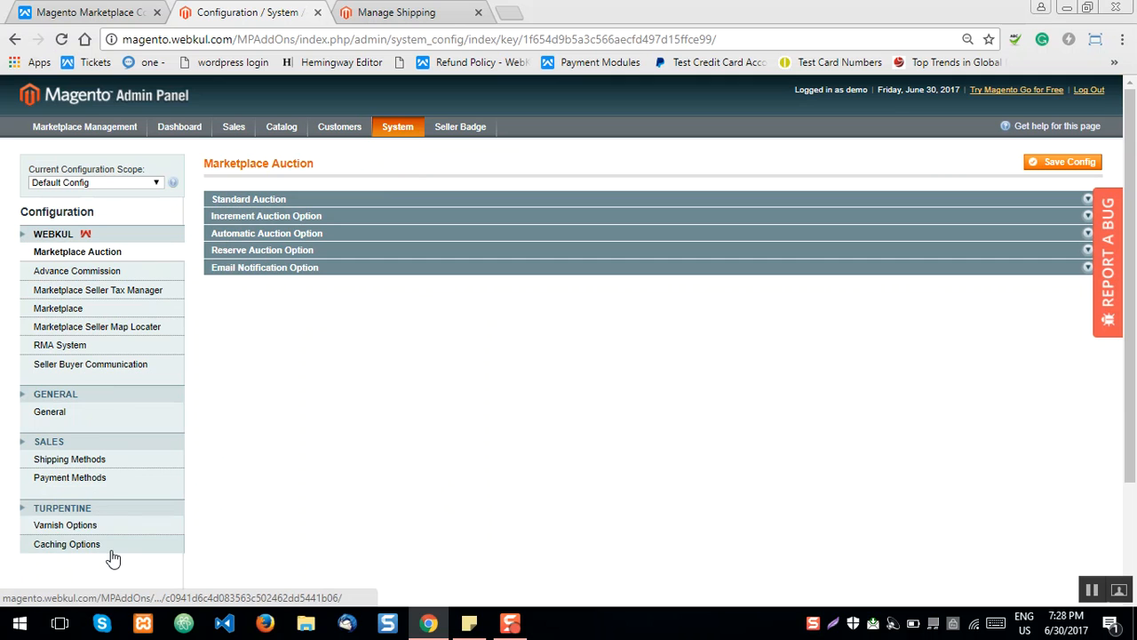
pyautogui.click(103, 462)
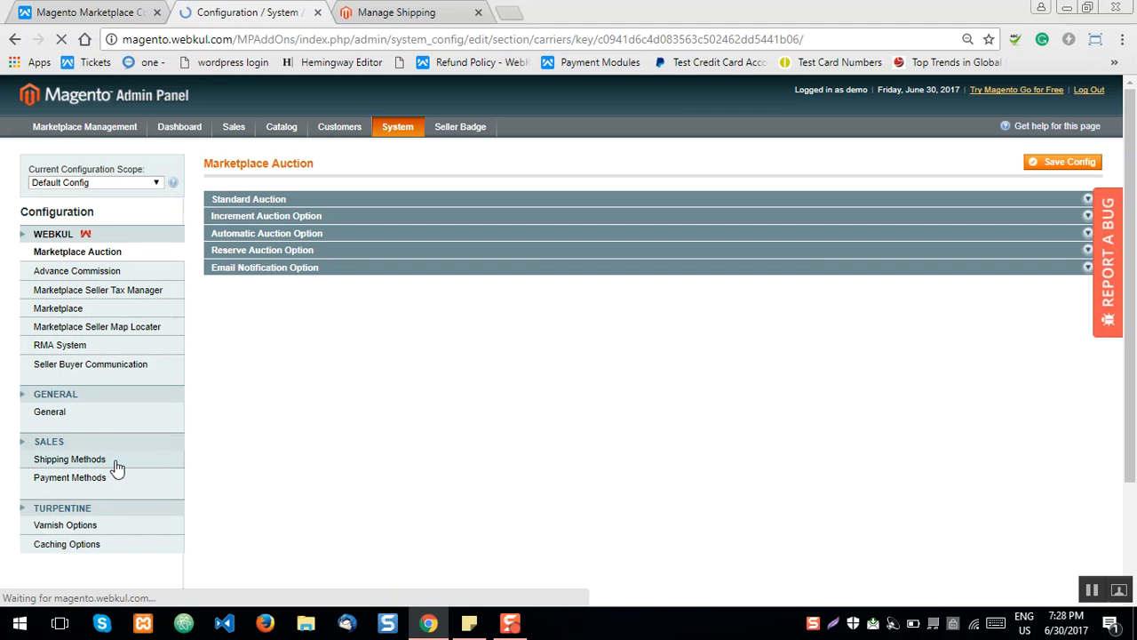
# Expand the Webkul Marketplace Correios Shipping settings
pyautogui.click(316, 202)
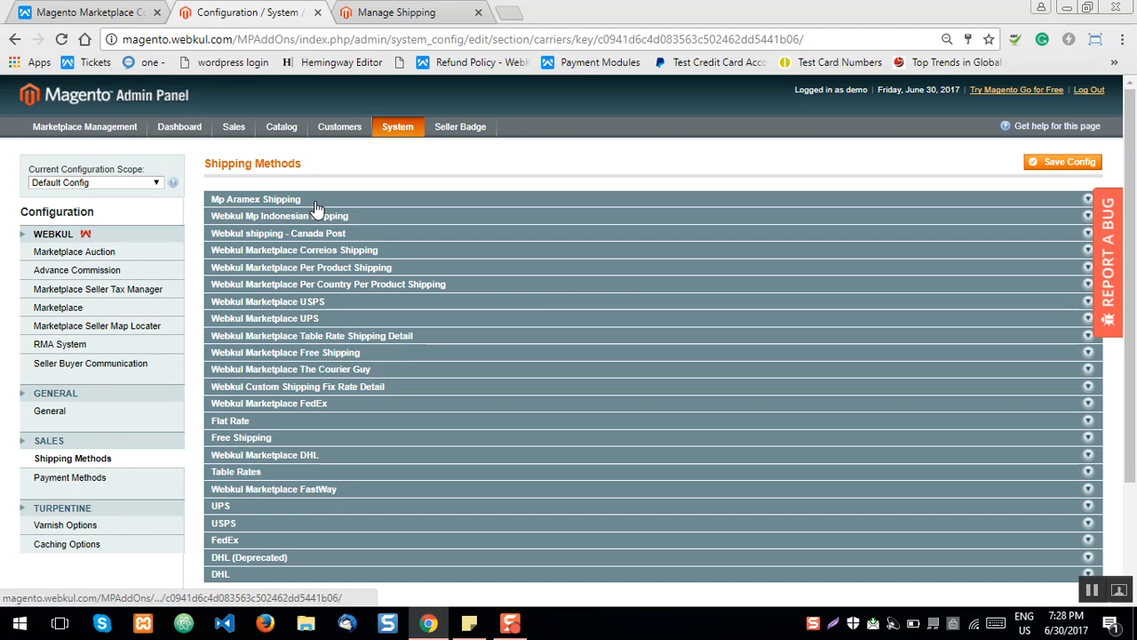
pyautogui.scroll(-1, 287, 364)
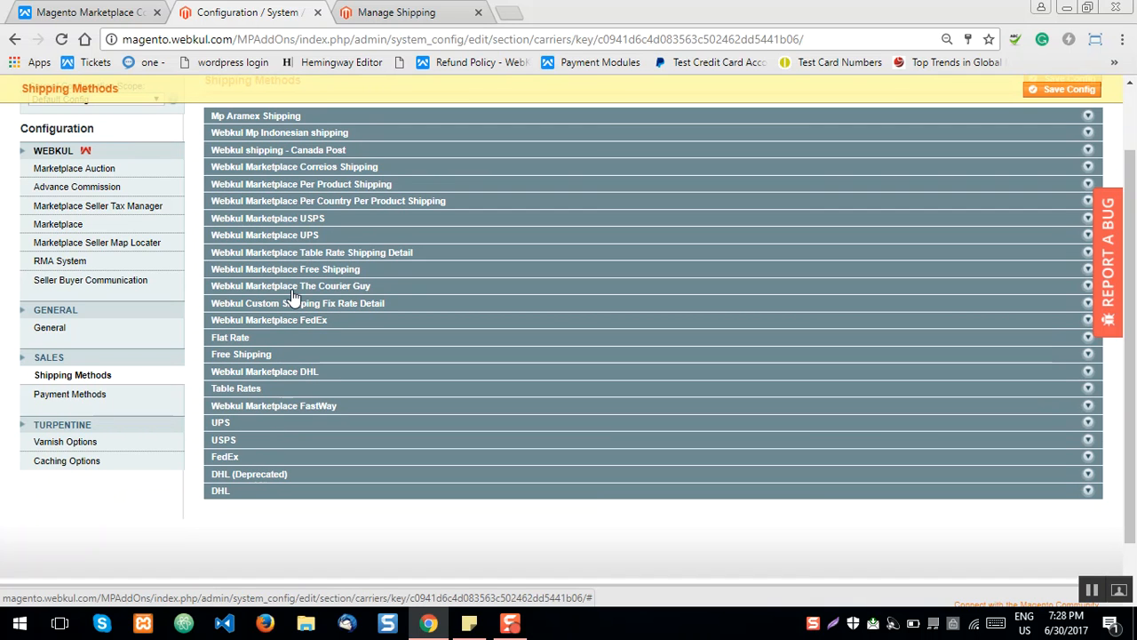
pyautogui.click(311, 171)
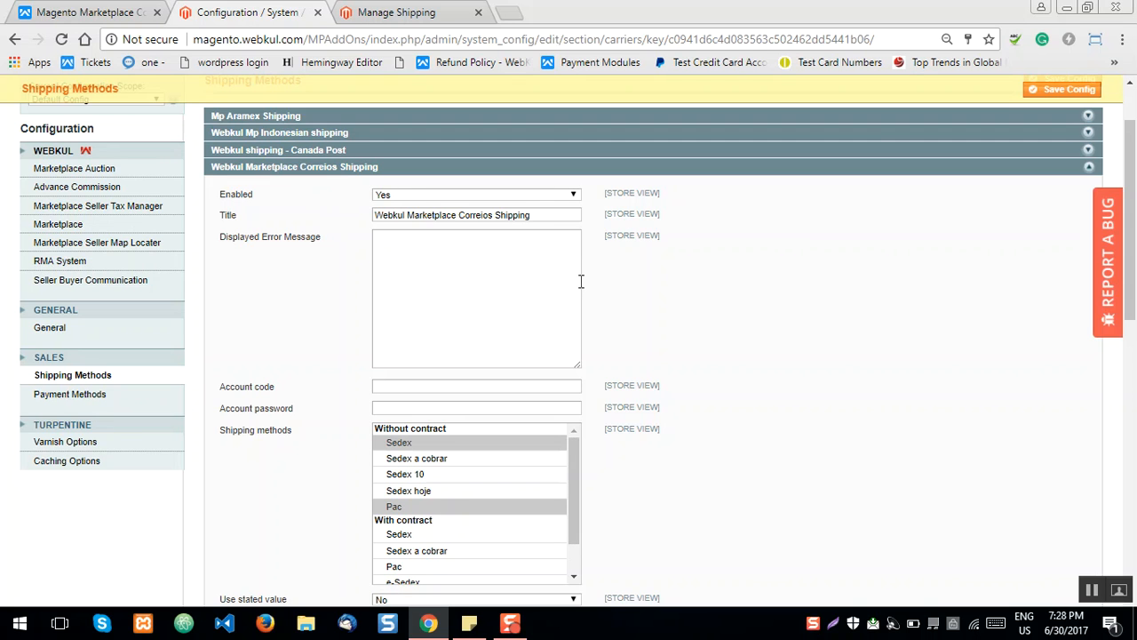
# Set Enabled to Yes for Correios shipping and check the Title and Displayed Error Message fields
pyautogui.click(566, 193)
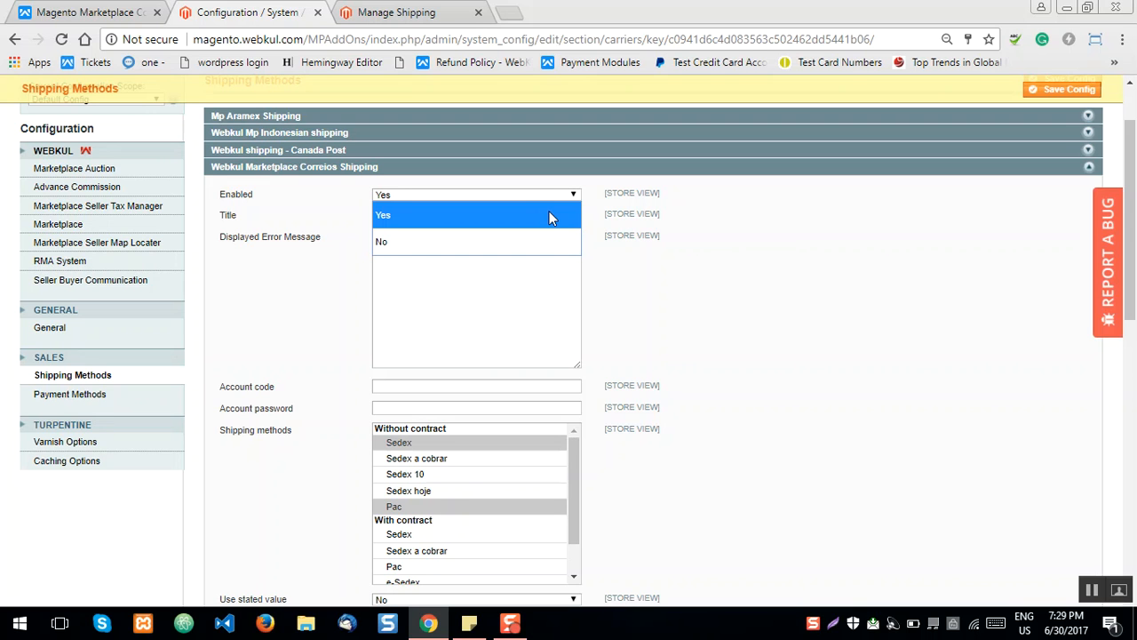
pyautogui.click(549, 218)
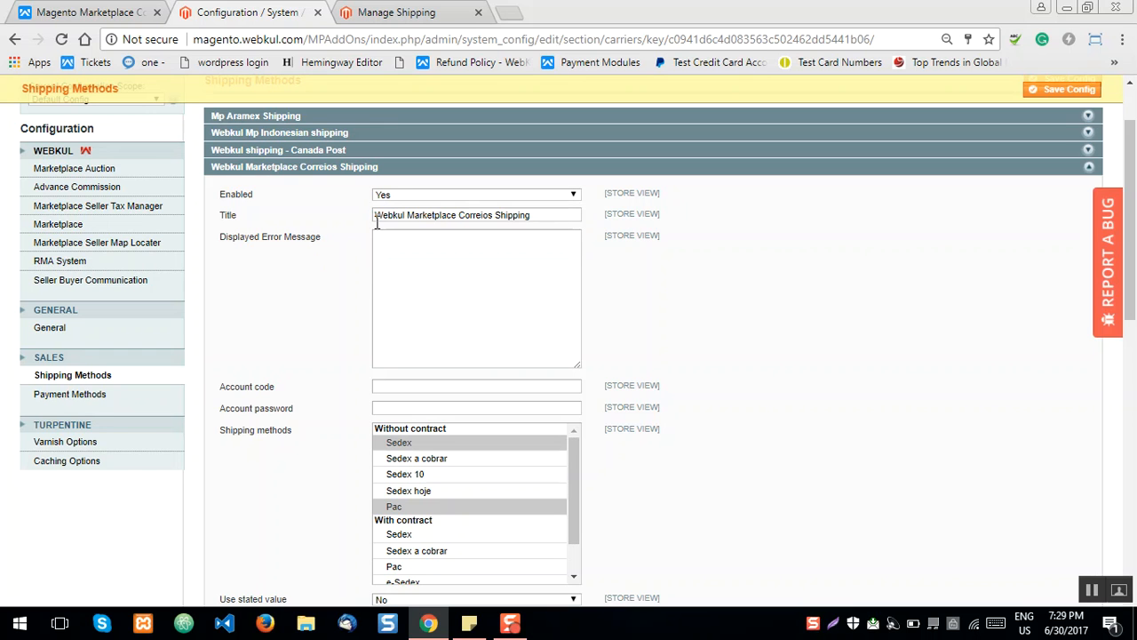
pyautogui.moveTo(537, 215); pyautogui.dragTo(333, 225)
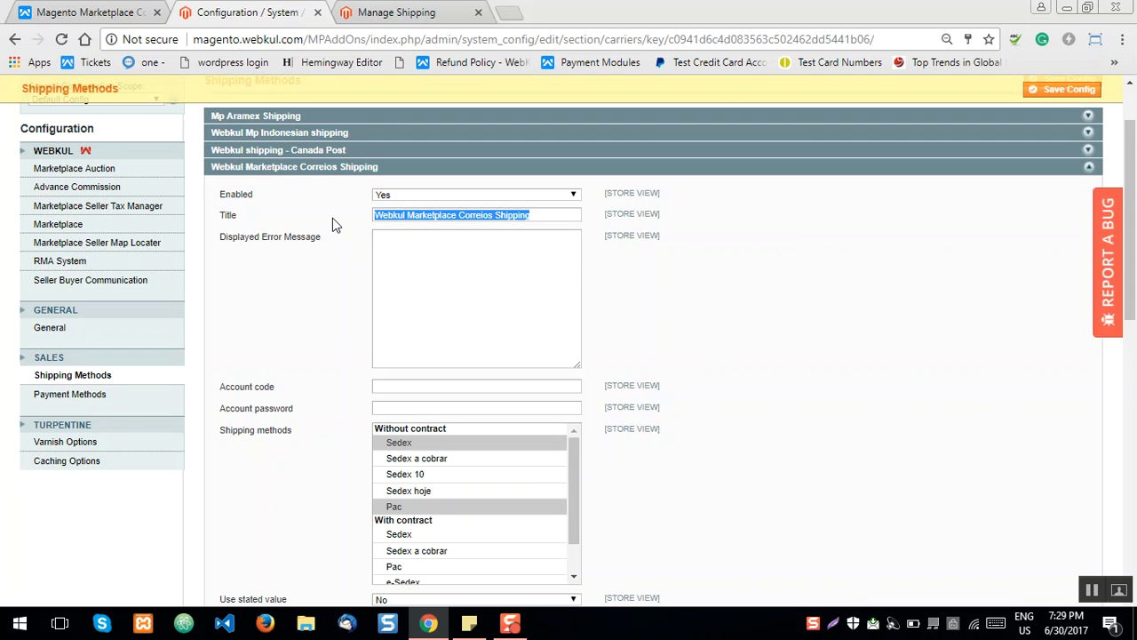
pyautogui.click(438, 249)
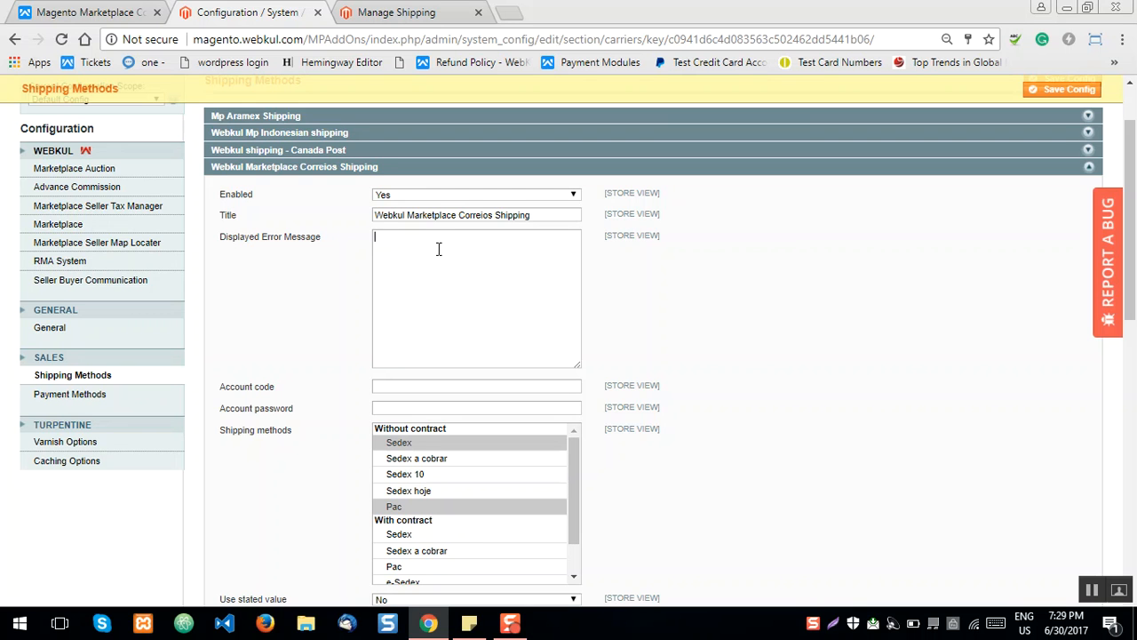
# Examine the Account code and Account password fields and the list of Correios shipping methods
pyautogui.scroll(-2, 323, 343)
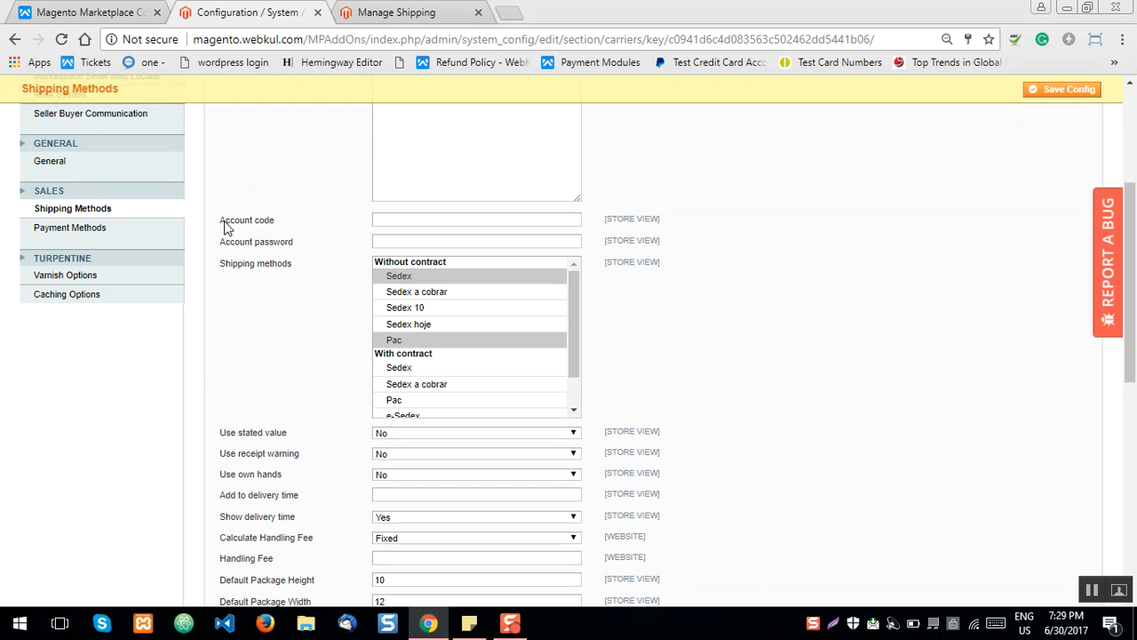
pyautogui.click(399, 238)
pyautogui.click(381, 222)
pyautogui.moveTo(225, 264); pyautogui.dragTo(293, 266)
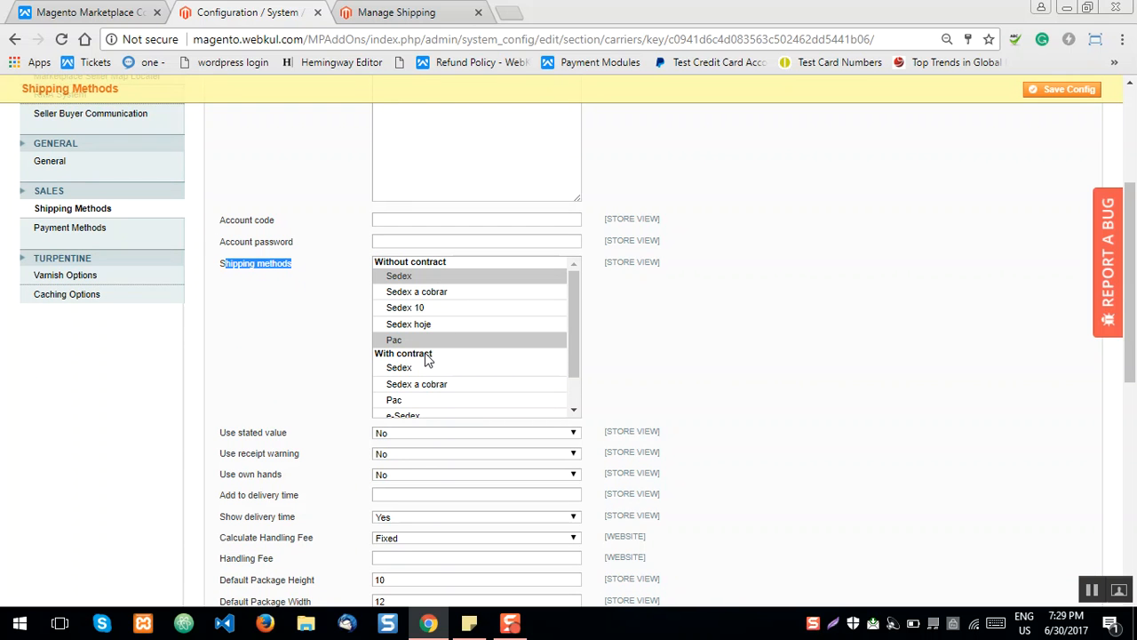
pyautogui.moveTo(572, 300)
pyautogui.mouseDown()
pyautogui.moveTo(585, 371)
pyautogui.moveTo(584, 303)
pyautogui.moveTo(563, 297)
pyautogui.mouseUp()
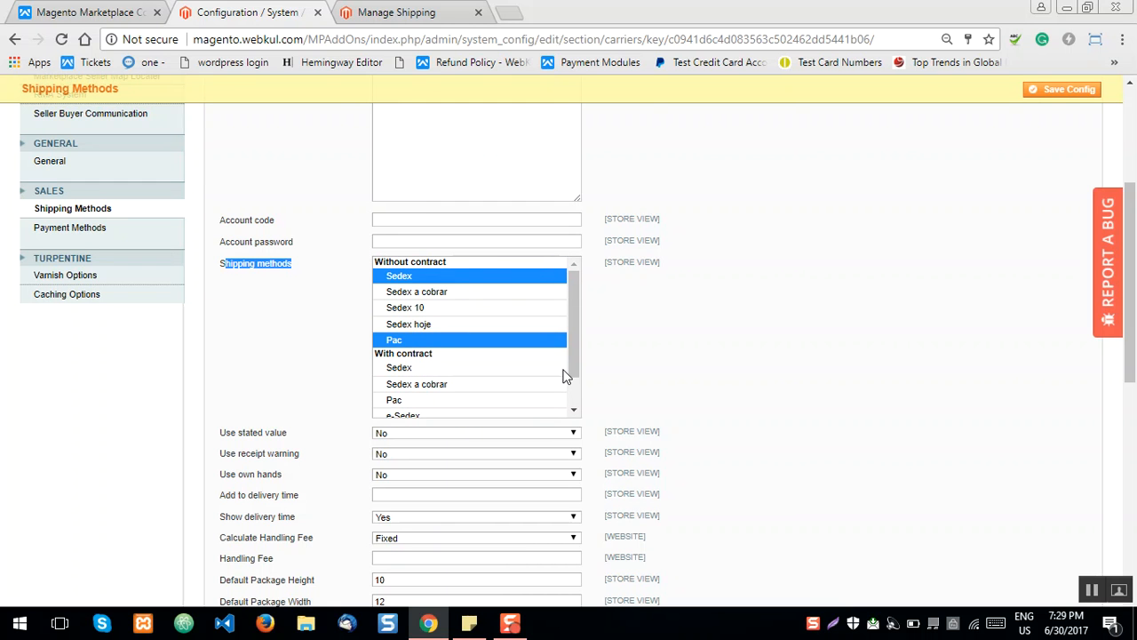
# Try selecting the shipping methods listed under Without contract one at a time
pyautogui.click(418, 291)
pyautogui.click(415, 311)
pyautogui.click(416, 326)
pyautogui.click(412, 343)
pyautogui.click(423, 278)
pyautogui.click(423, 328)
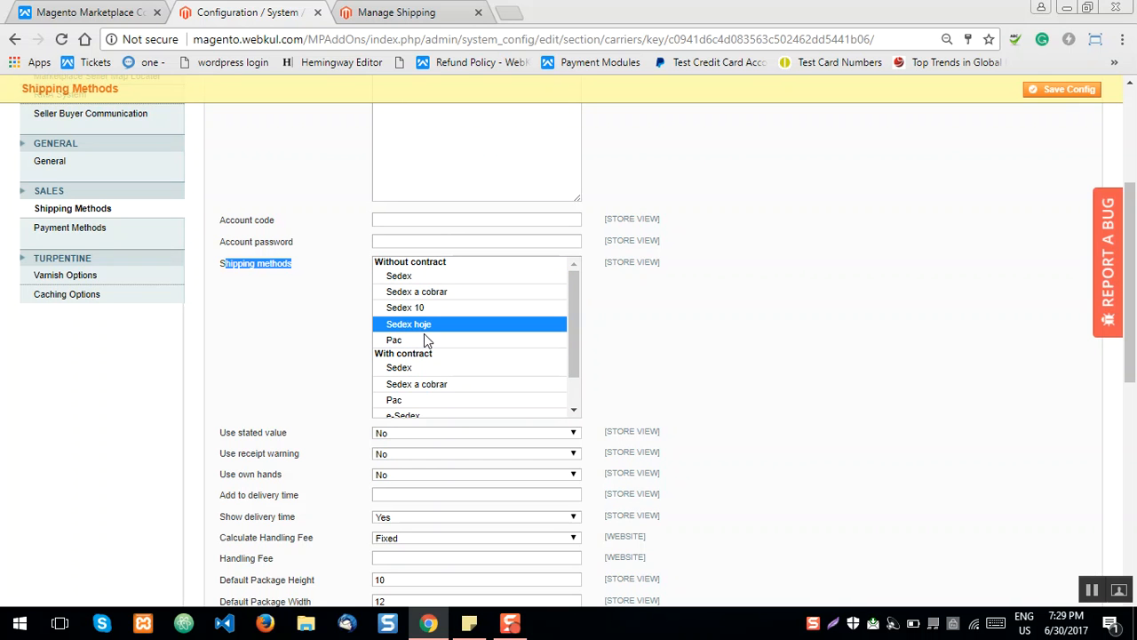
# Select both Sedex and Pac under Without contract as the Correios shipping methods
pyautogui.click(434, 277)
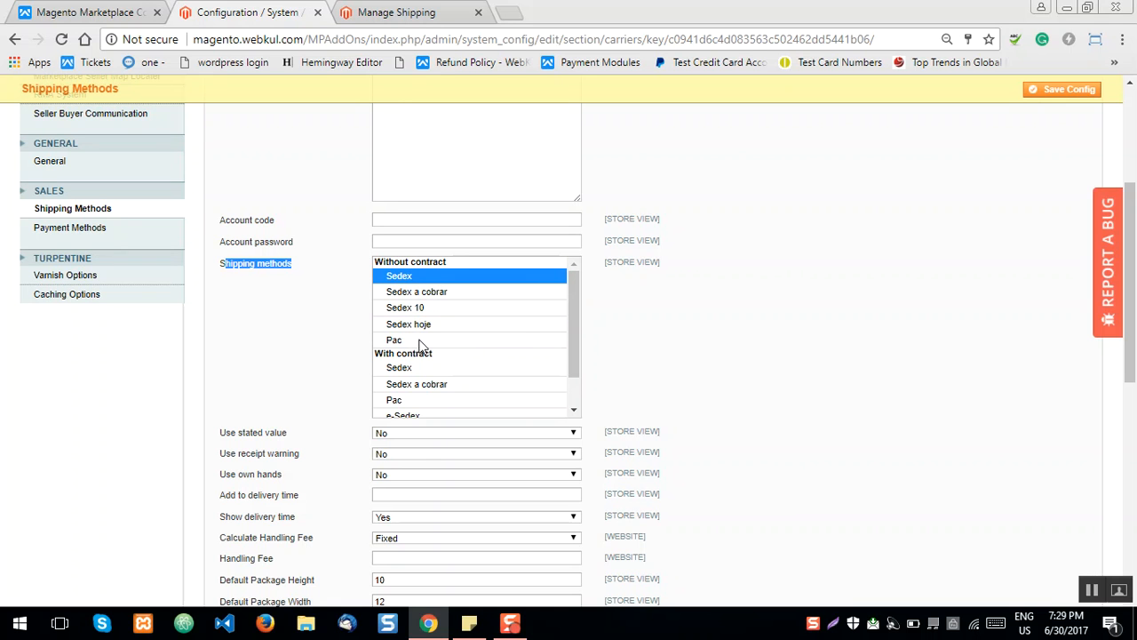
pyautogui.keyDown('ctrl'); pyautogui.click(424, 343); pyautogui.keyUp('ctrl')
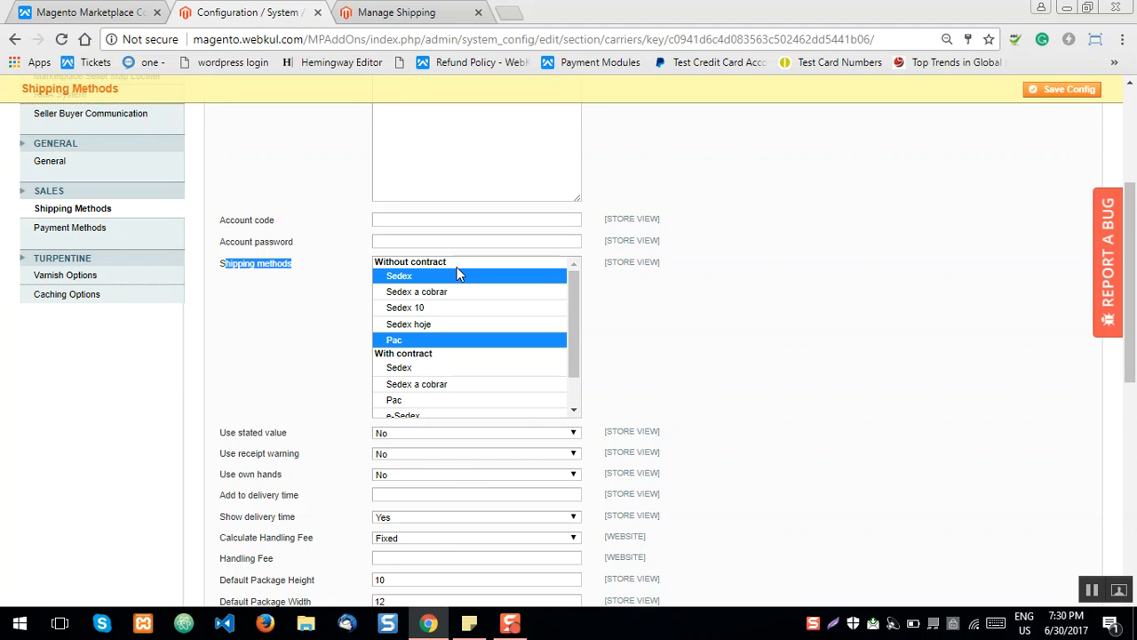
pyautogui.click(302, 327)
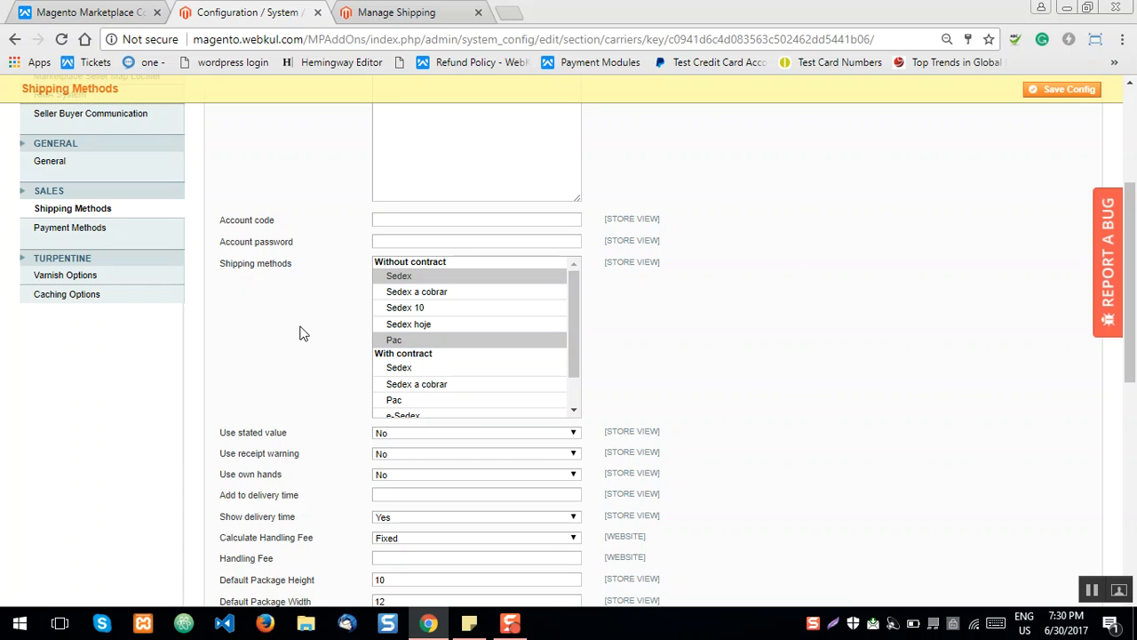
# Examine the shipping methods listed under With contract, along with the Account code and Account password fields
pyautogui.moveTo(572, 282); pyautogui.dragTo(573, 327)
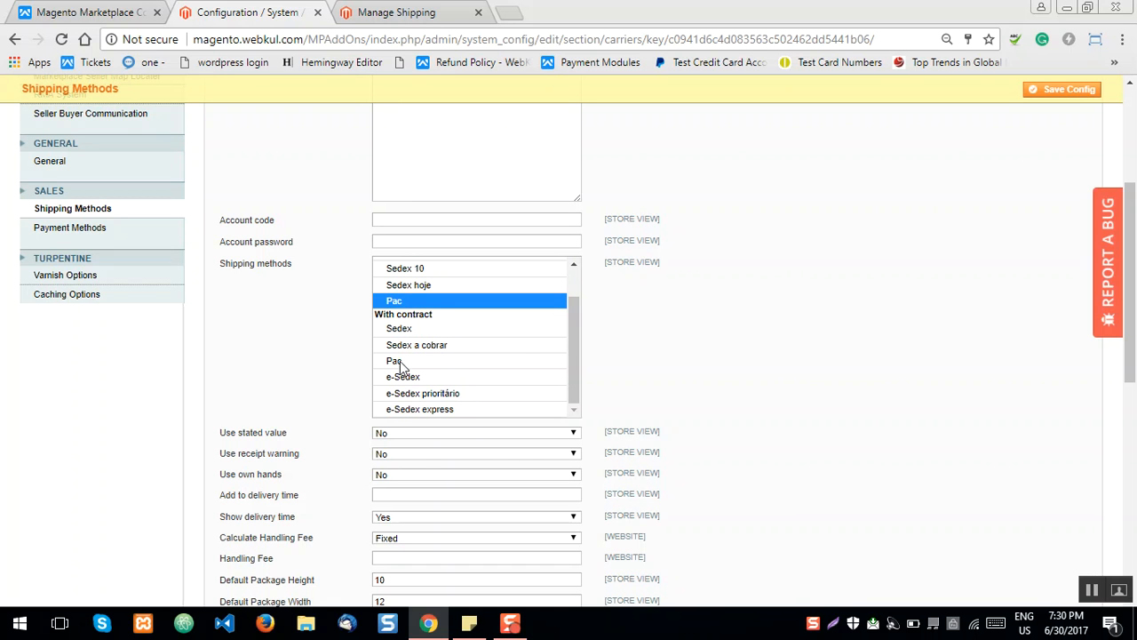
pyautogui.moveTo(573, 366); pyautogui.dragTo(575, 399)
pyautogui.click(621, 320)
pyautogui.moveTo(572, 342); pyautogui.dragTo(567, 286)
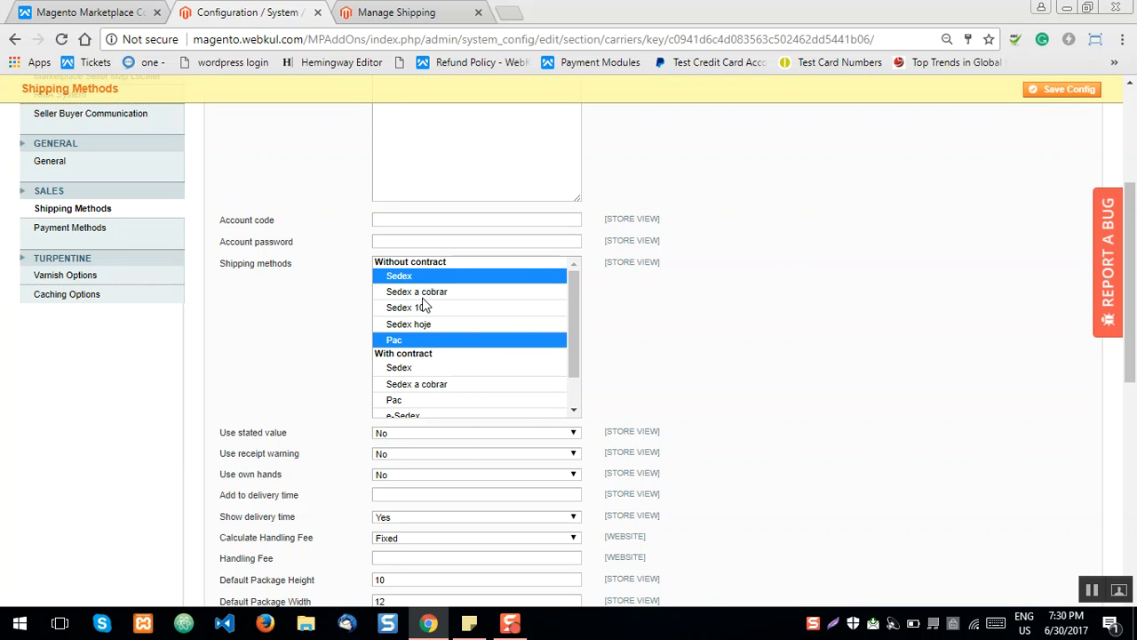
pyautogui.click(389, 223)
pyautogui.click(399, 242)
pyautogui.click(399, 221)
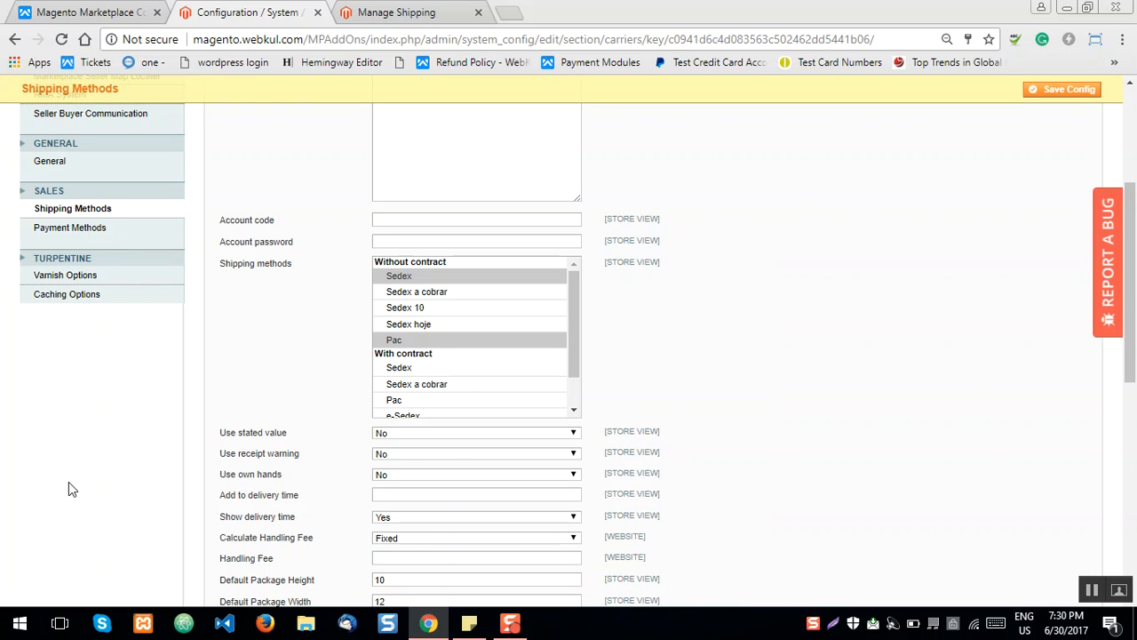
# Examine the Add to delivery time field and the options offered for Show delivery time
pyautogui.moveTo(1133, 231); pyautogui.dragTo(1133, 234)
pyautogui.scroll(-2, 1133, 233)
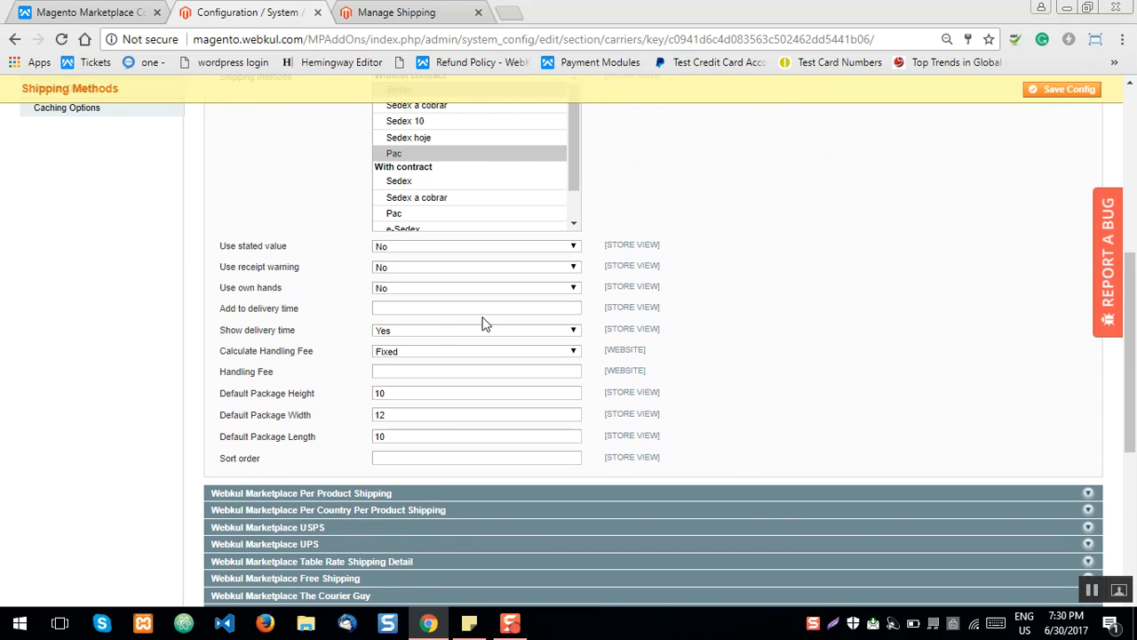
pyautogui.click(409, 307)
pyautogui.click(558, 331)
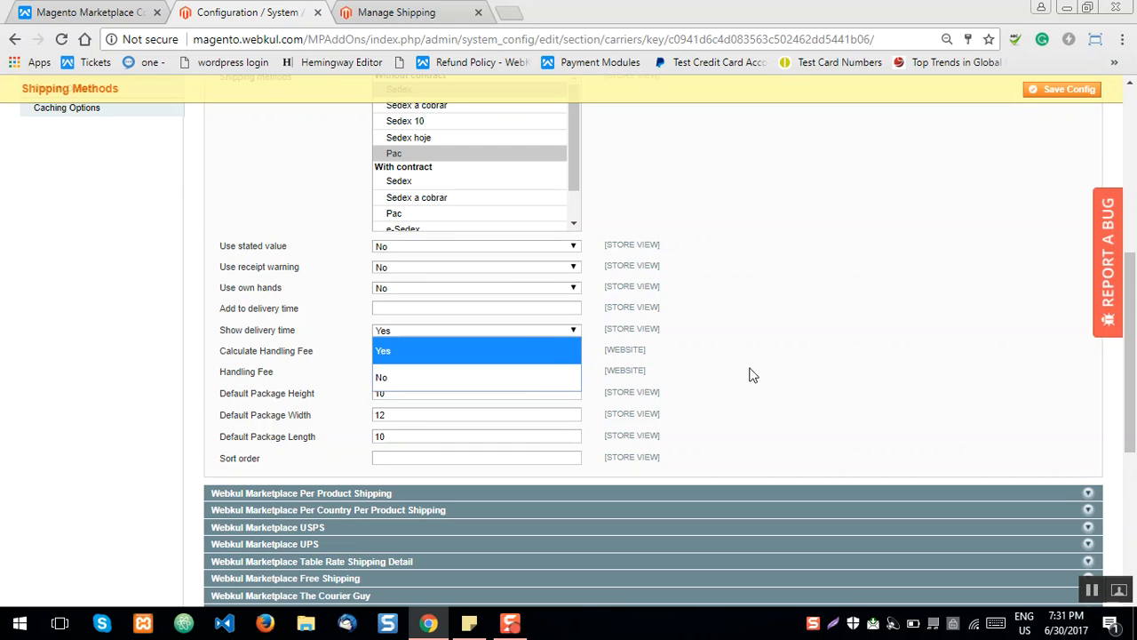
pyautogui.click(788, 363)
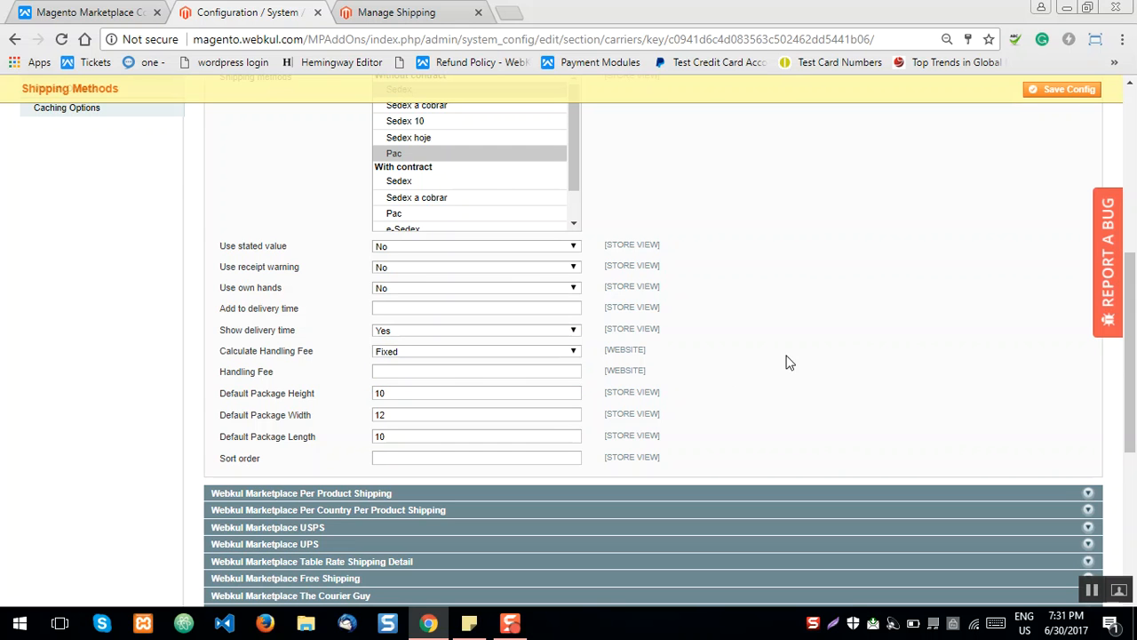
# Set Calculate Handling Fee to Fixed and check the Default Package Height setting
pyautogui.click(450, 350)
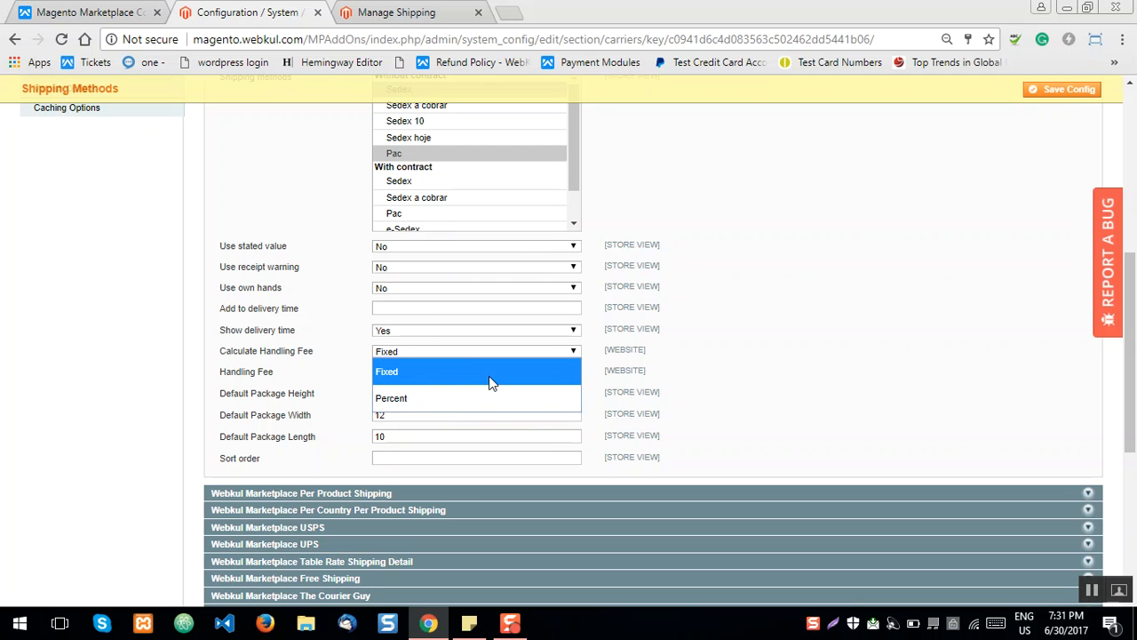
pyautogui.click(490, 382)
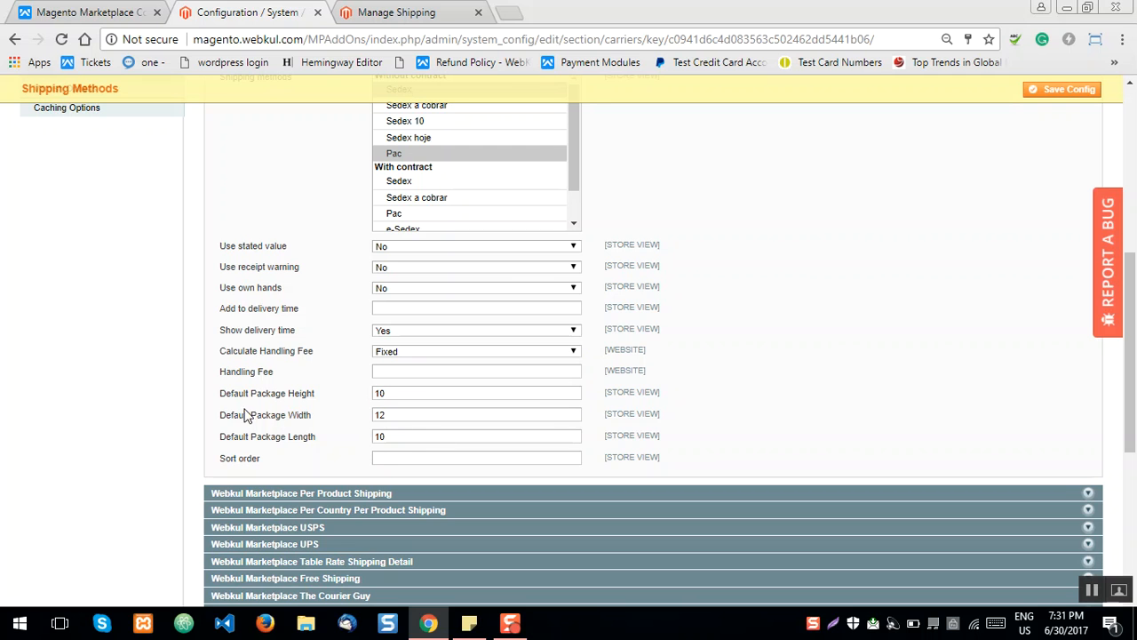
pyautogui.moveTo(221, 394); pyautogui.dragTo(311, 402)
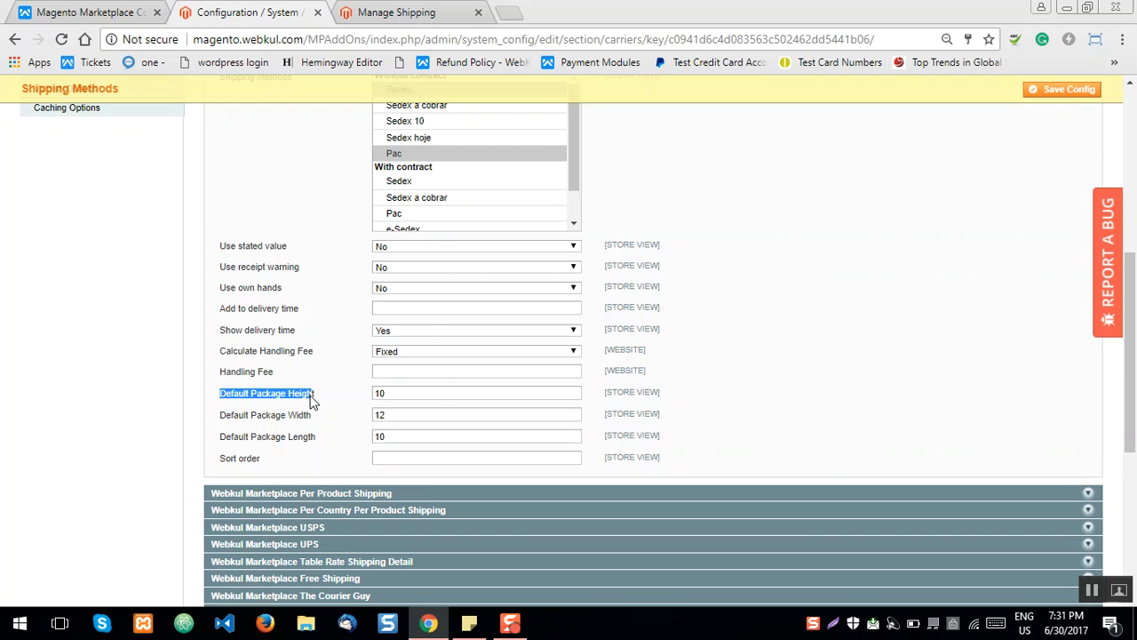
pyautogui.click(755, 353)
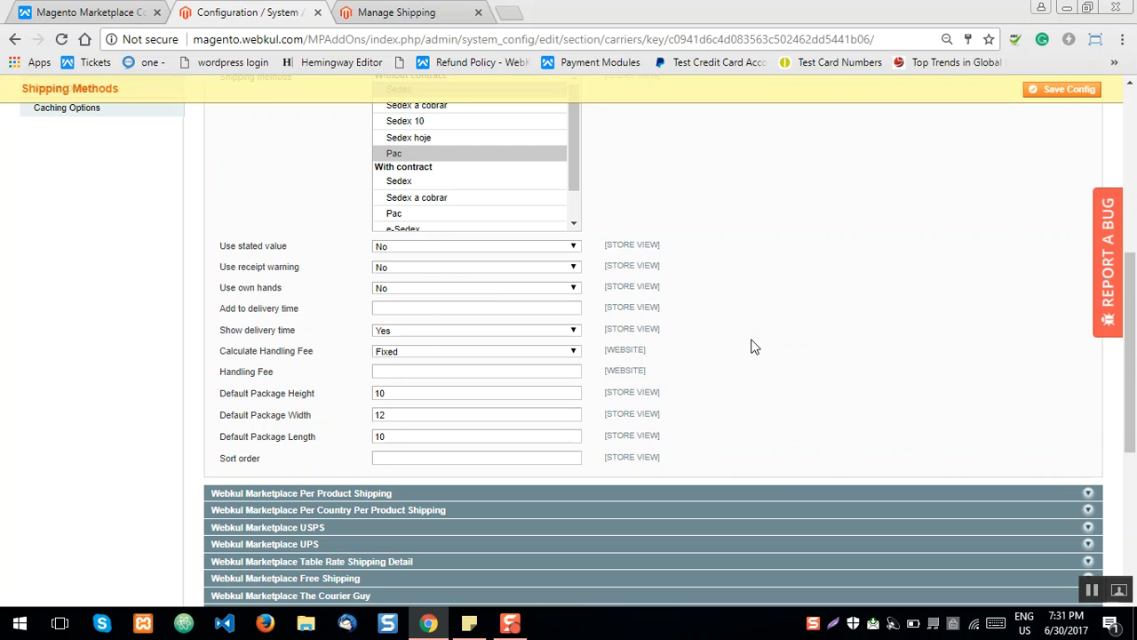
# Collapse the Webkul Marketplace Correios Shipping settings
pyautogui.moveTo(1134, 365); pyautogui.dragTo(1134, 155)
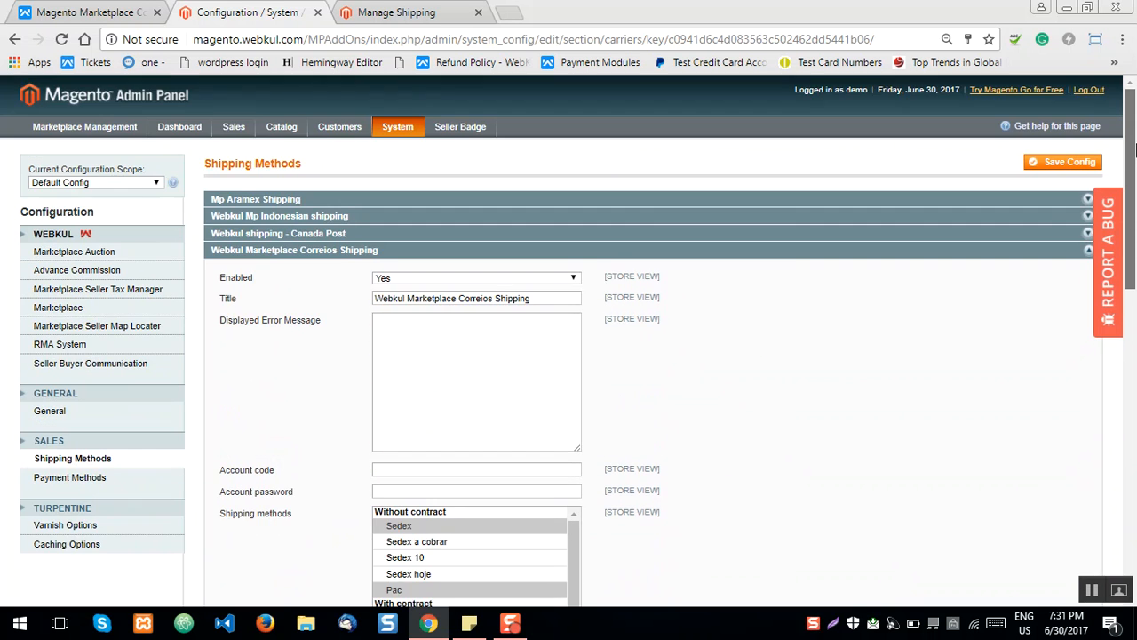
pyautogui.scroll(-2, 1134, 187)
pyautogui.scroll(2, 300, 246)
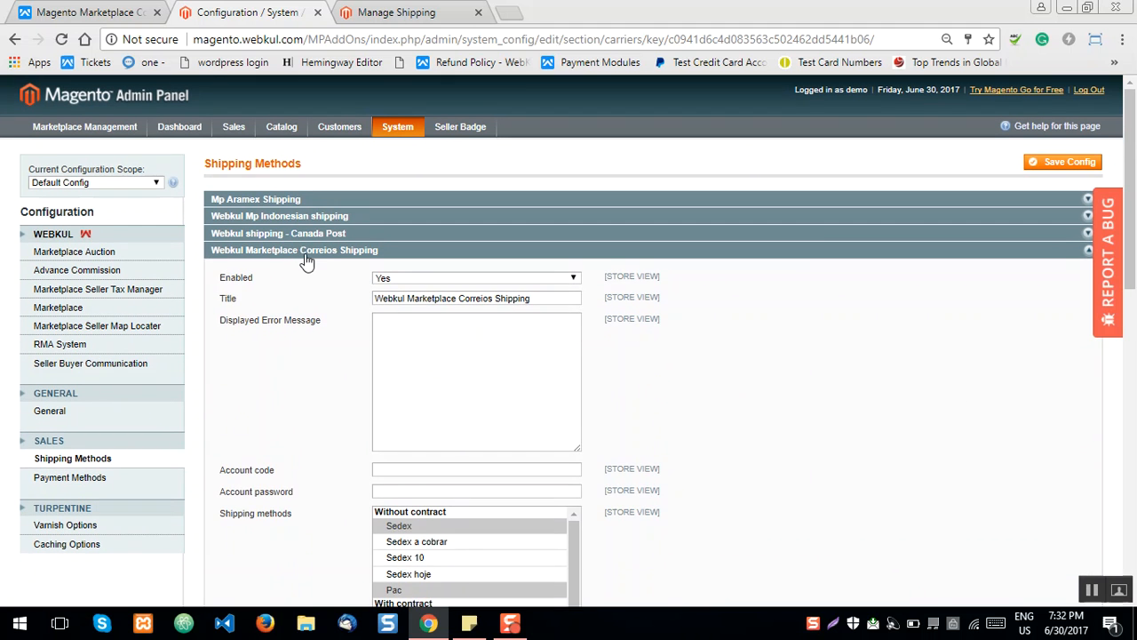
pyautogui.click(303, 251)
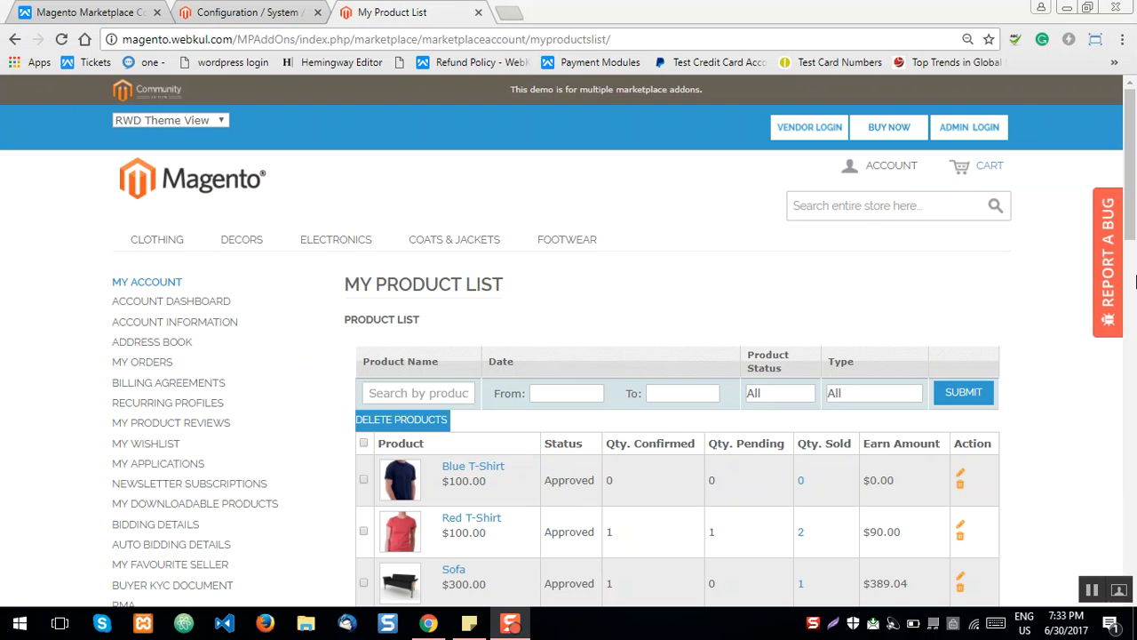
# Open the Red T-Shirt from the seller's My Products List for editing
pyautogui.moveTo(1133, 156); pyautogui.dragTo(1134, 303)
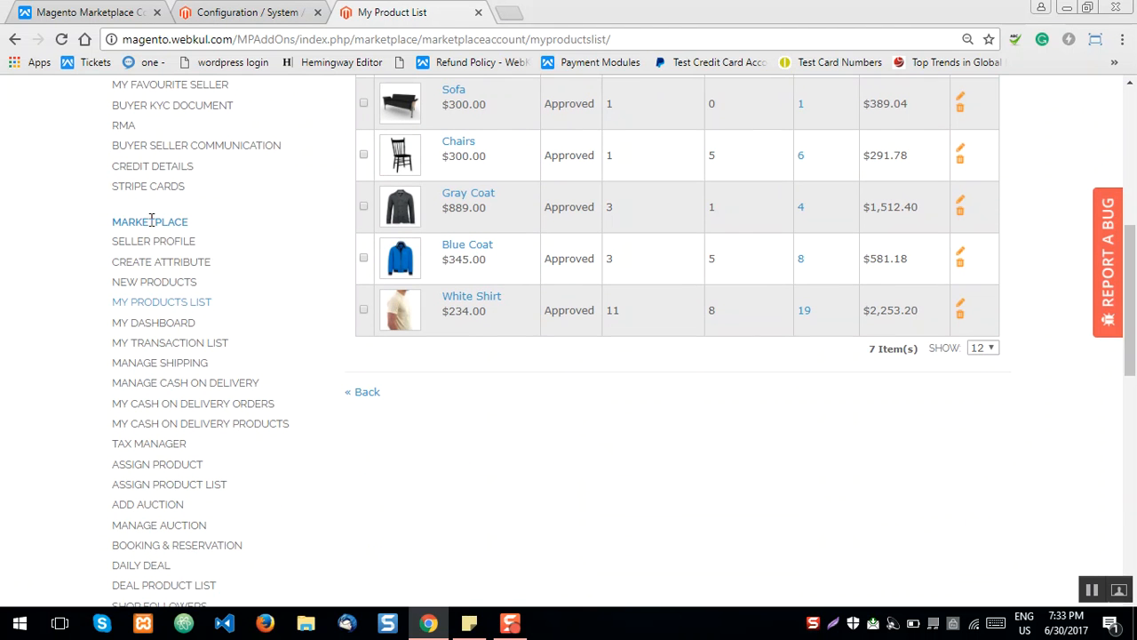
pyautogui.moveTo(205, 223); pyautogui.dragTo(113, 222)
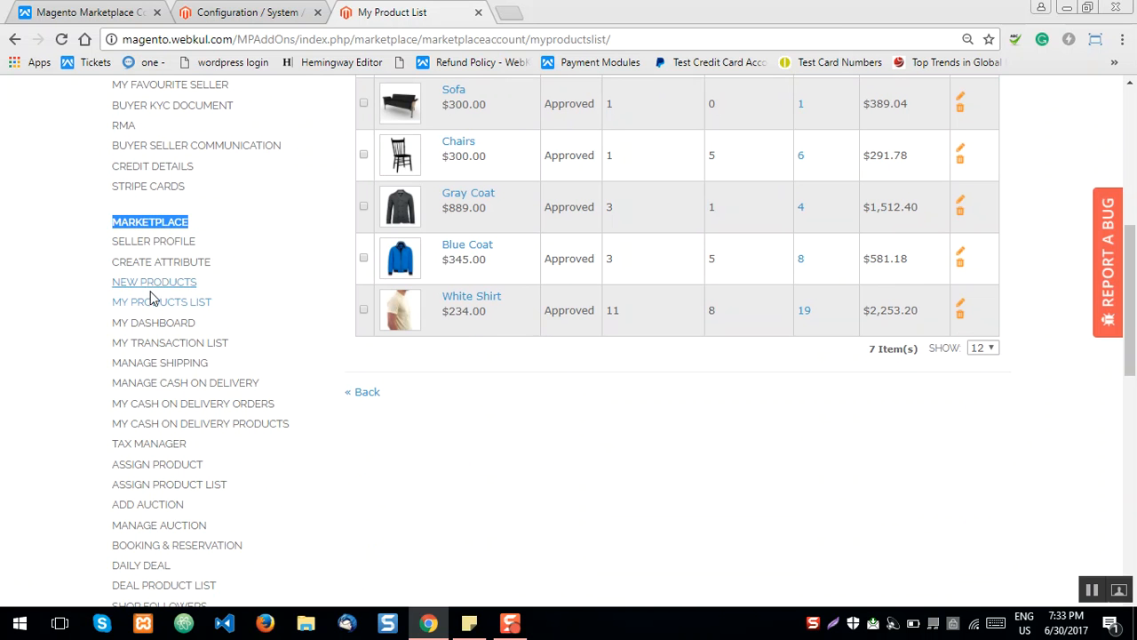
pyautogui.moveTo(113, 302); pyautogui.dragTo(220, 303)
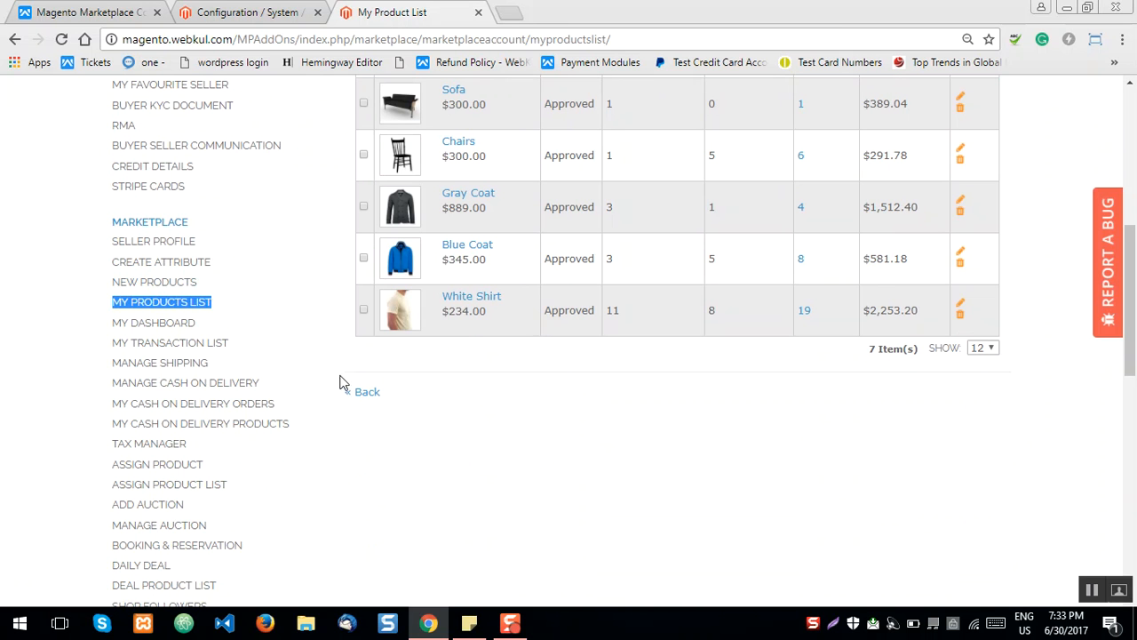
pyautogui.scroll(2, 433, 418)
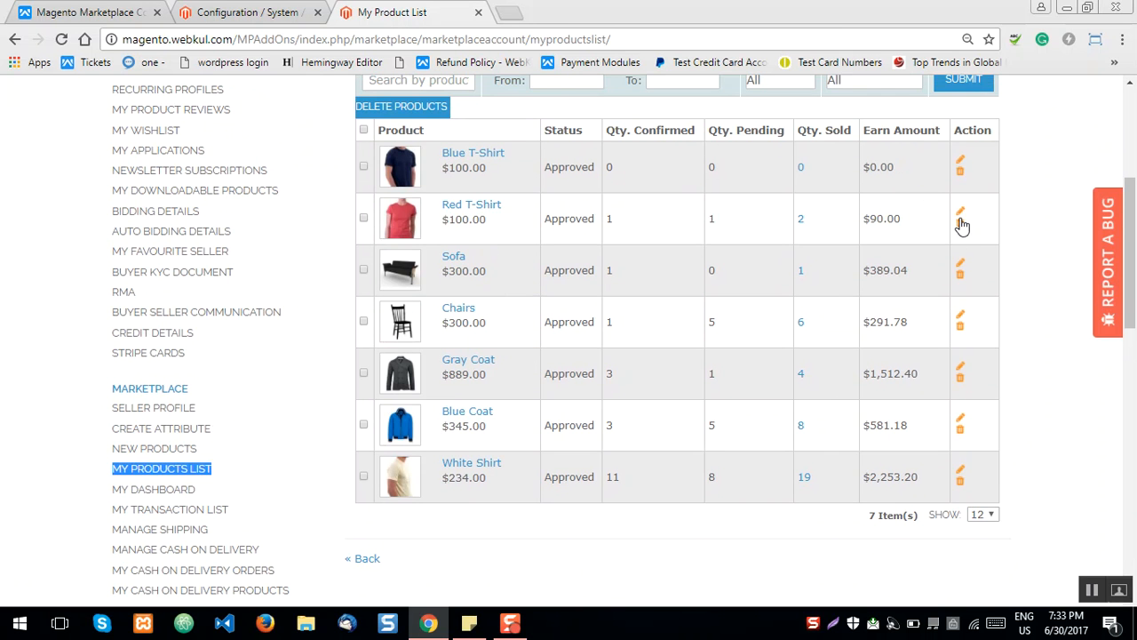
pyautogui.click(961, 215)
pyautogui.click(636, 135)
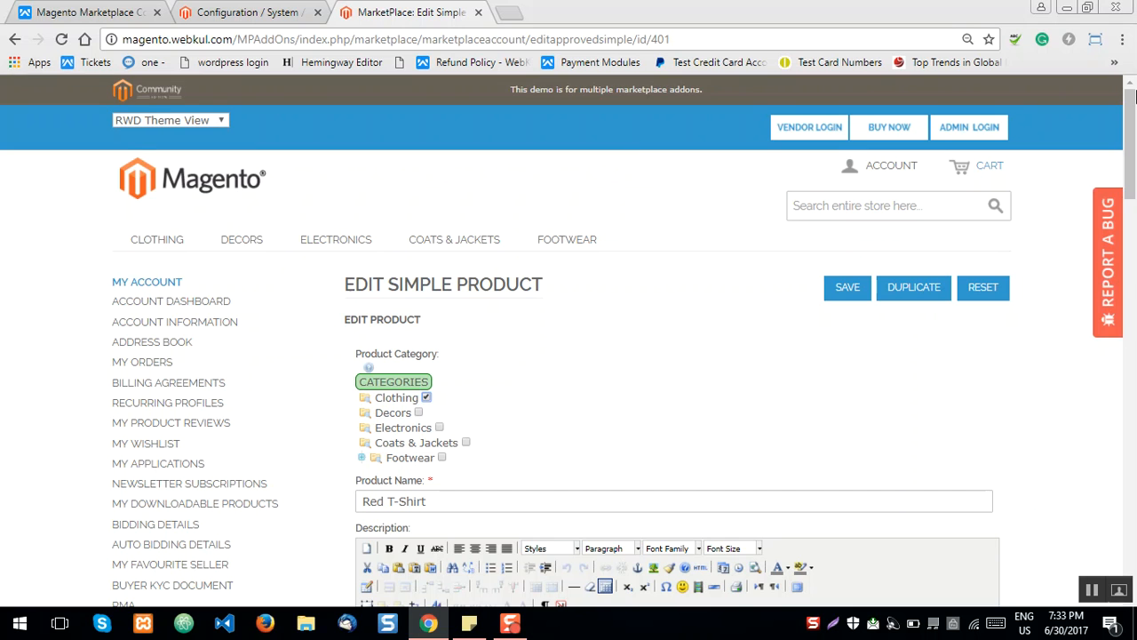
# Examine the Package Height, Package Width and Package Length fields of the Red T-Shirt
pyautogui.moveTo(1132, 129); pyautogui.dragTo(1133, 396)
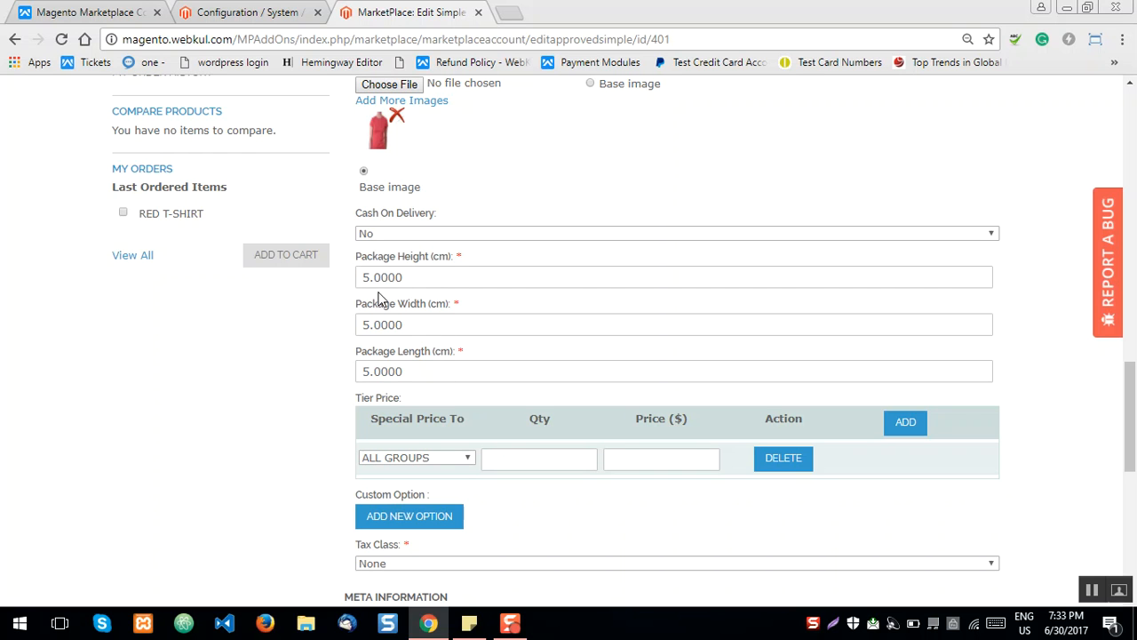
pyautogui.click(405, 278)
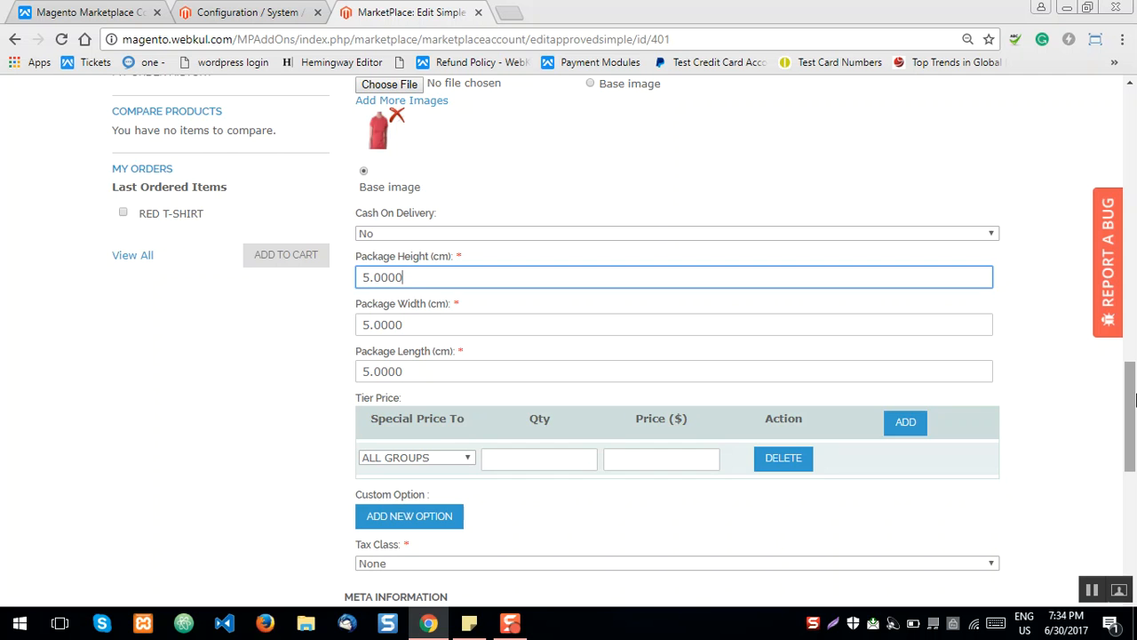
pyautogui.scroll(2, 1118, 366)
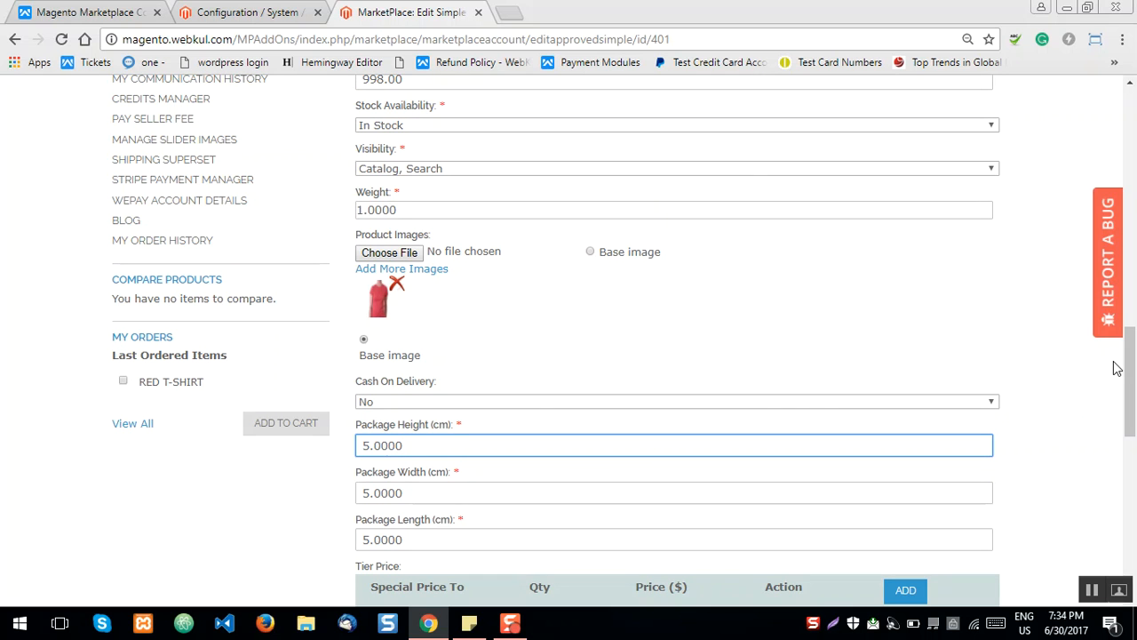
pyautogui.scroll(-2, 915, 346)
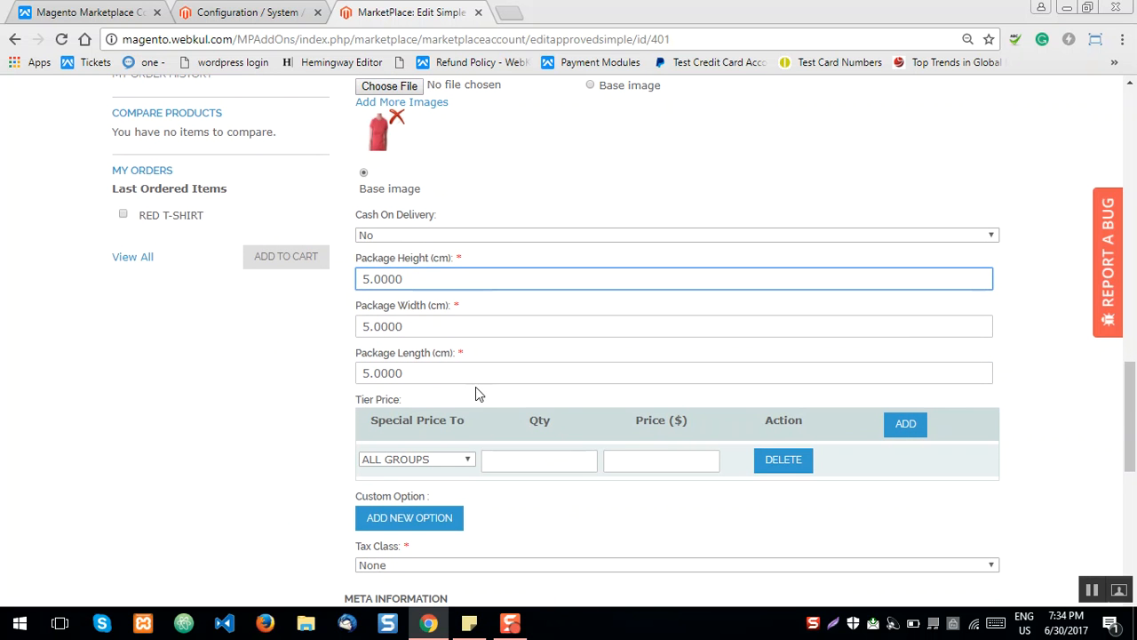
pyautogui.click(321, 390)
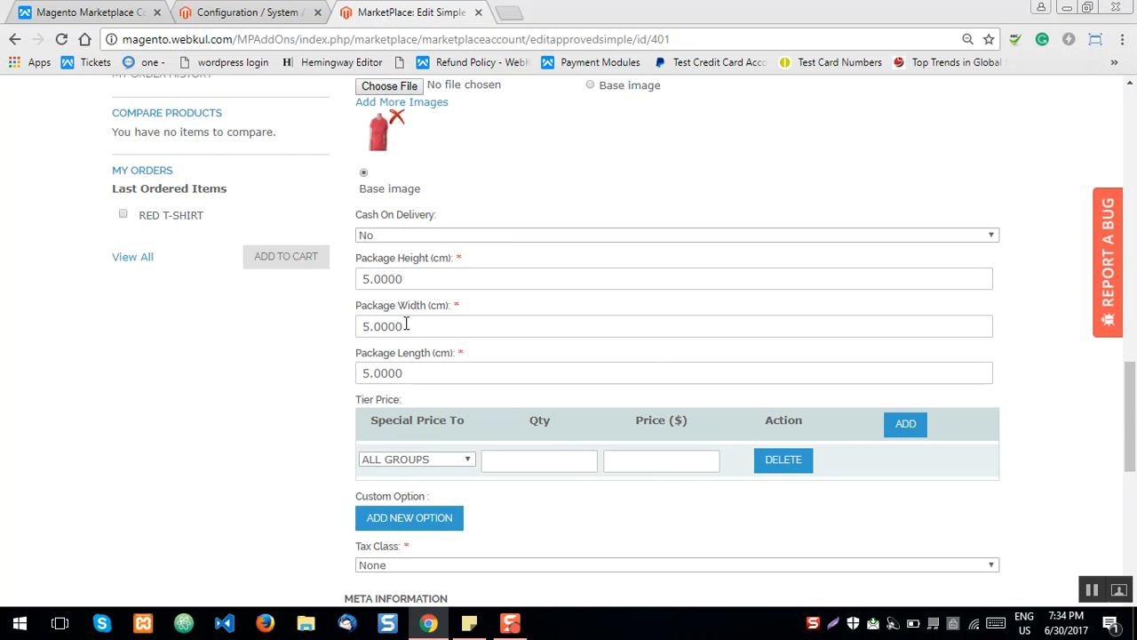
# Add the Red T-Shirt found by searching the store for "red shirt" to the cart and proceed to checkout
pyautogui.moveTo(1130, 400); pyautogui.dragTo(1134, 151)
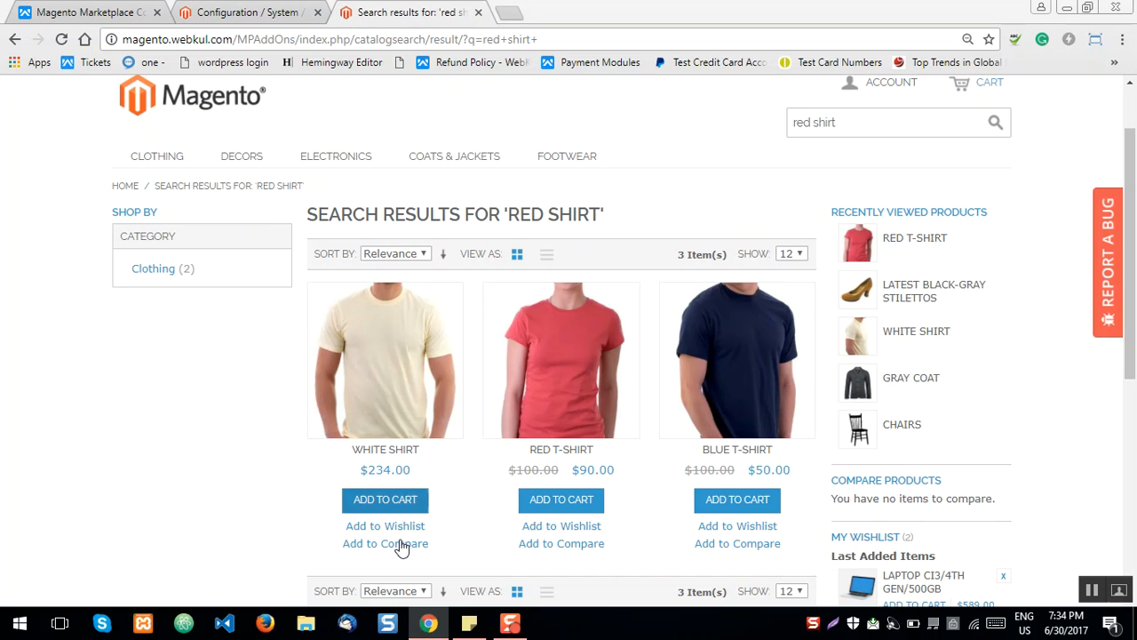
pyautogui.click(566, 507)
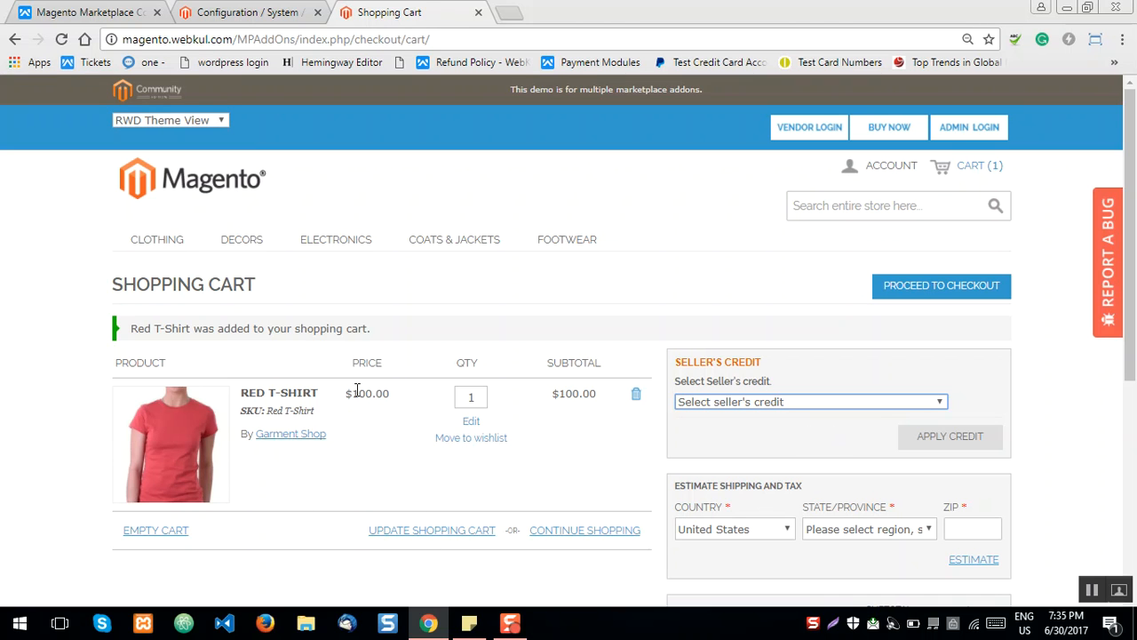
pyautogui.click(952, 287)
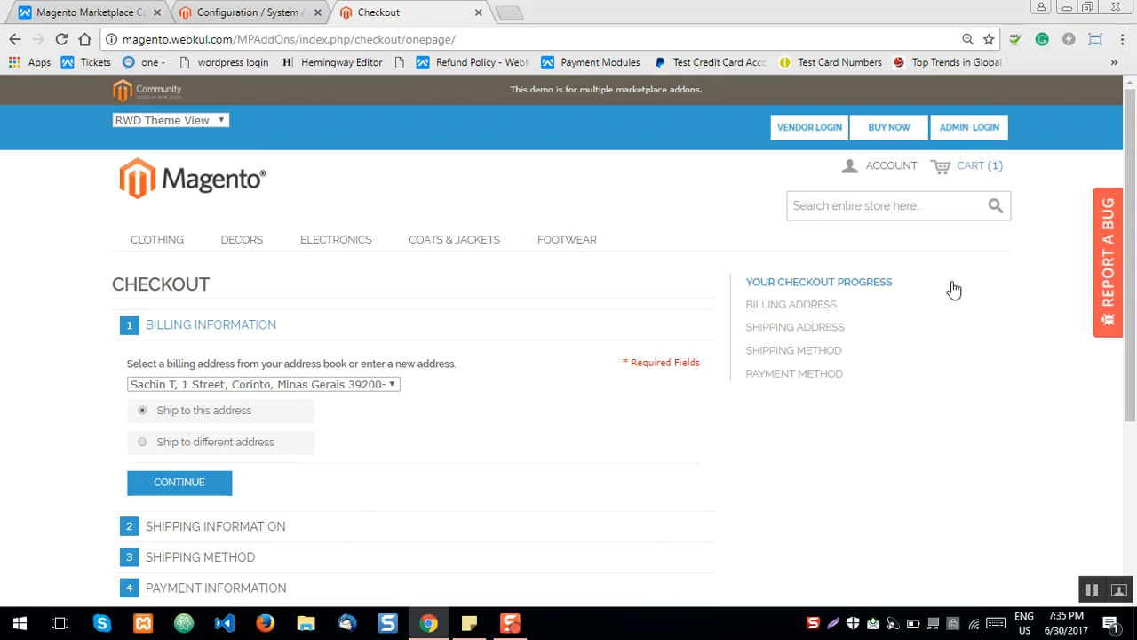
# Use the saved billing address in Brazil with Ship to this address and continue the checkout
pyautogui.click(392, 384)
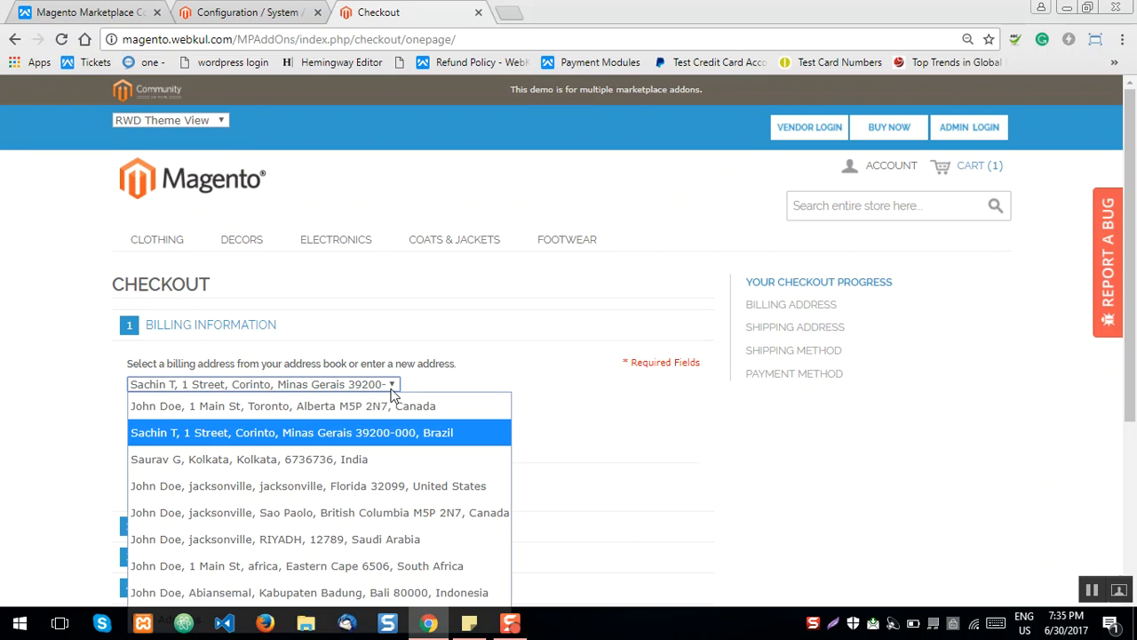
pyautogui.click(329, 440)
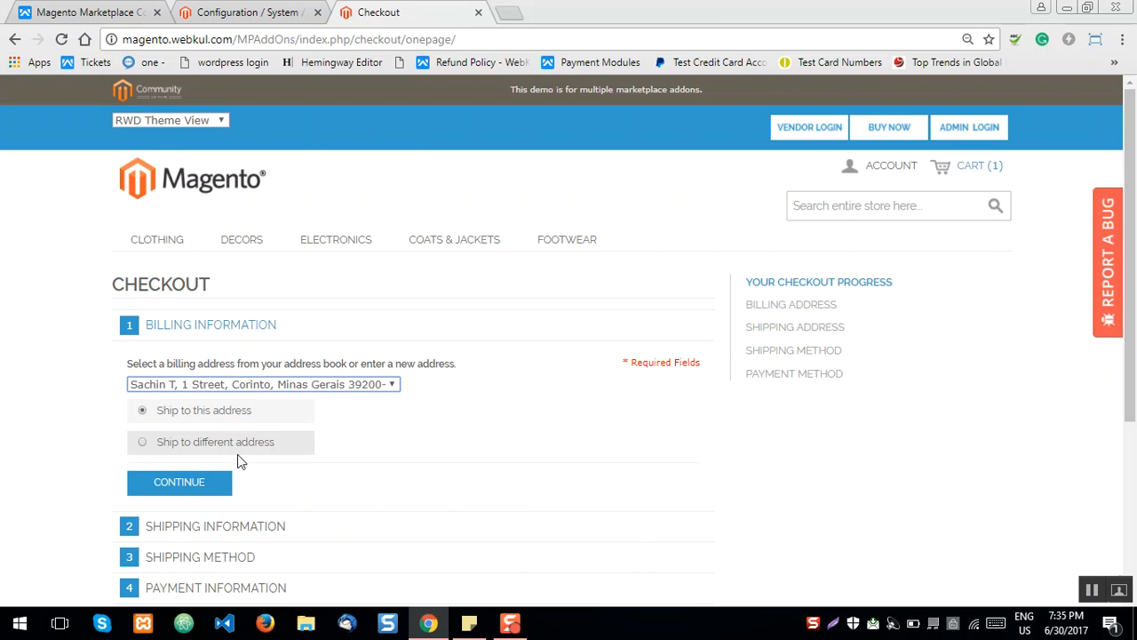
pyautogui.click(187, 489)
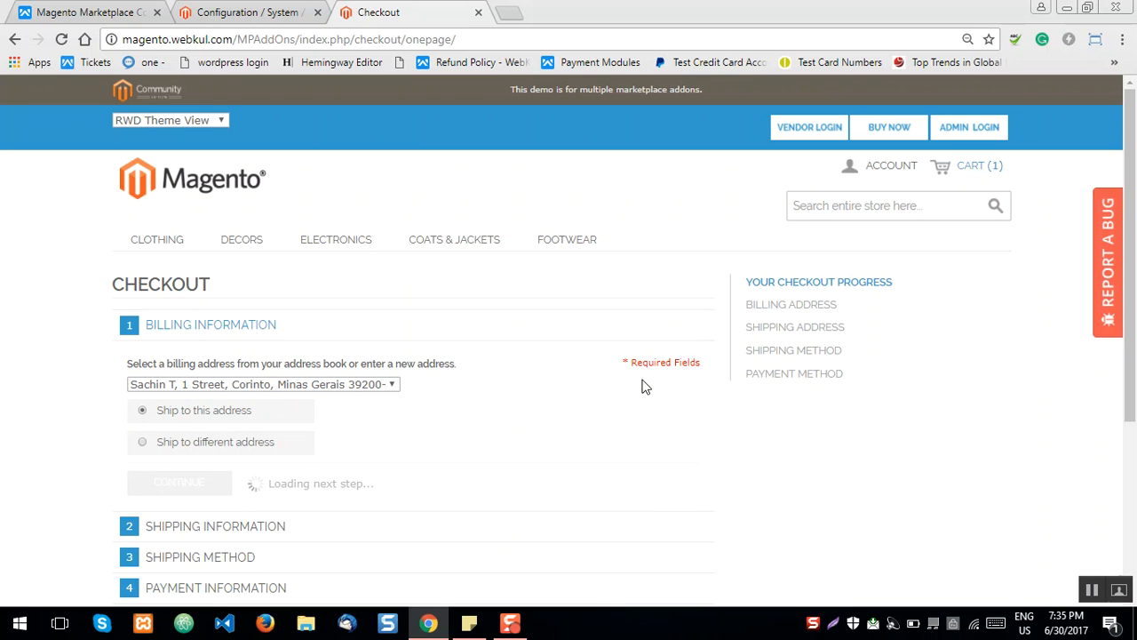
# Choose Pac (5 working day) under Webkul Marketplace Correios Shipping and continue to the payment information
pyautogui.scroll(-1, 353, 492)
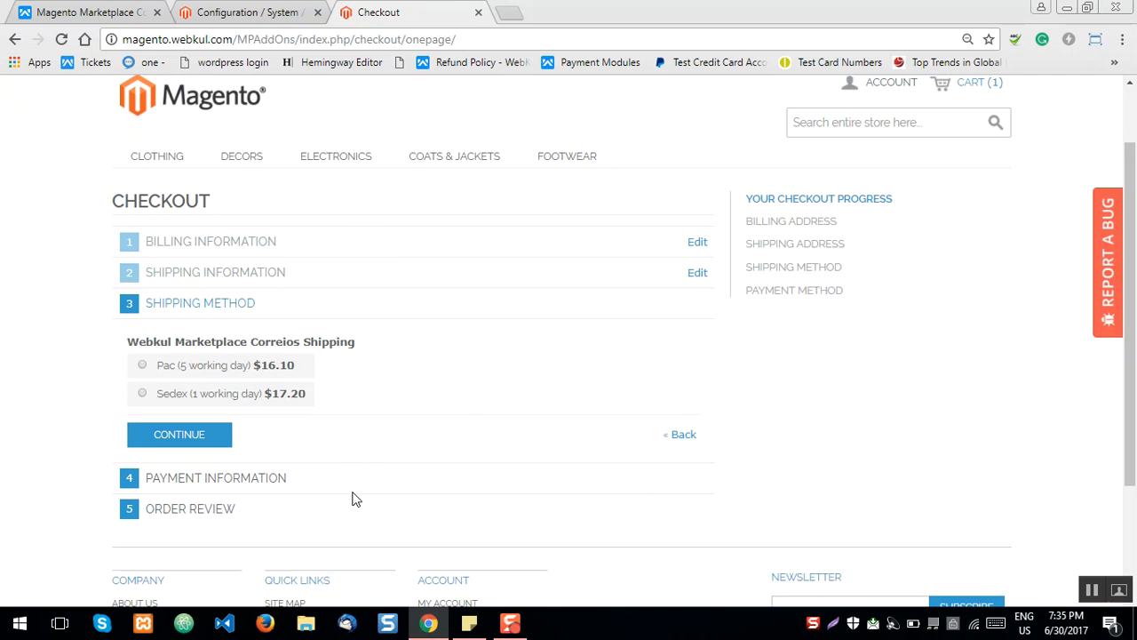
pyautogui.moveTo(127, 339)
pyautogui.mouseDown()
pyautogui.moveTo(316, 351)
pyautogui.moveTo(108, 336)
pyautogui.mouseUp()
pyautogui.click(368, 350)
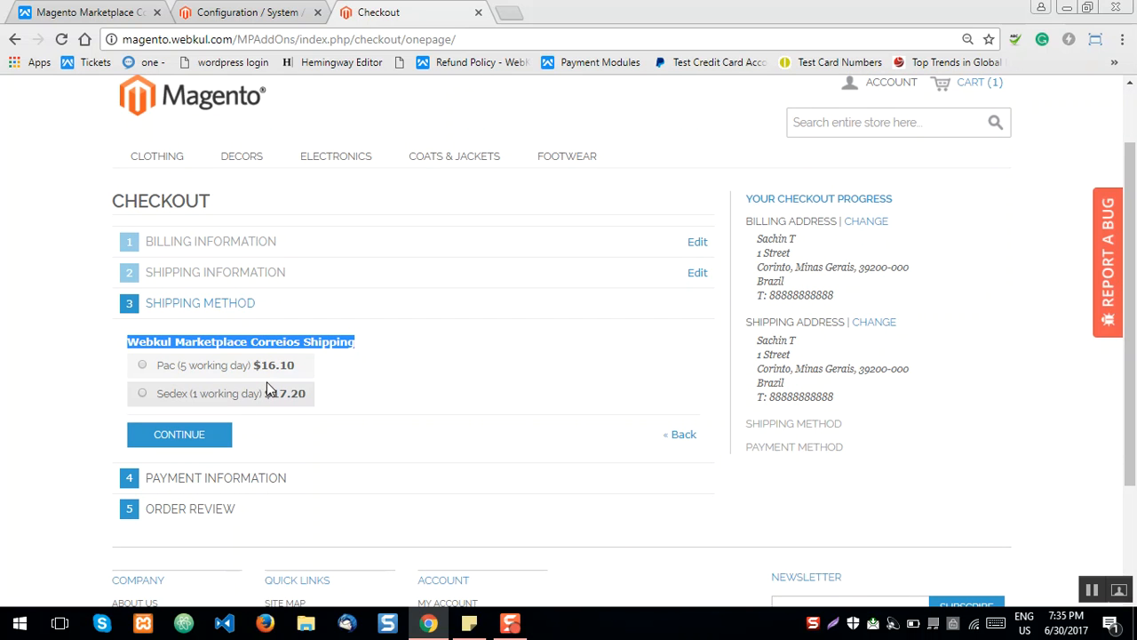
pyautogui.click(115, 388)
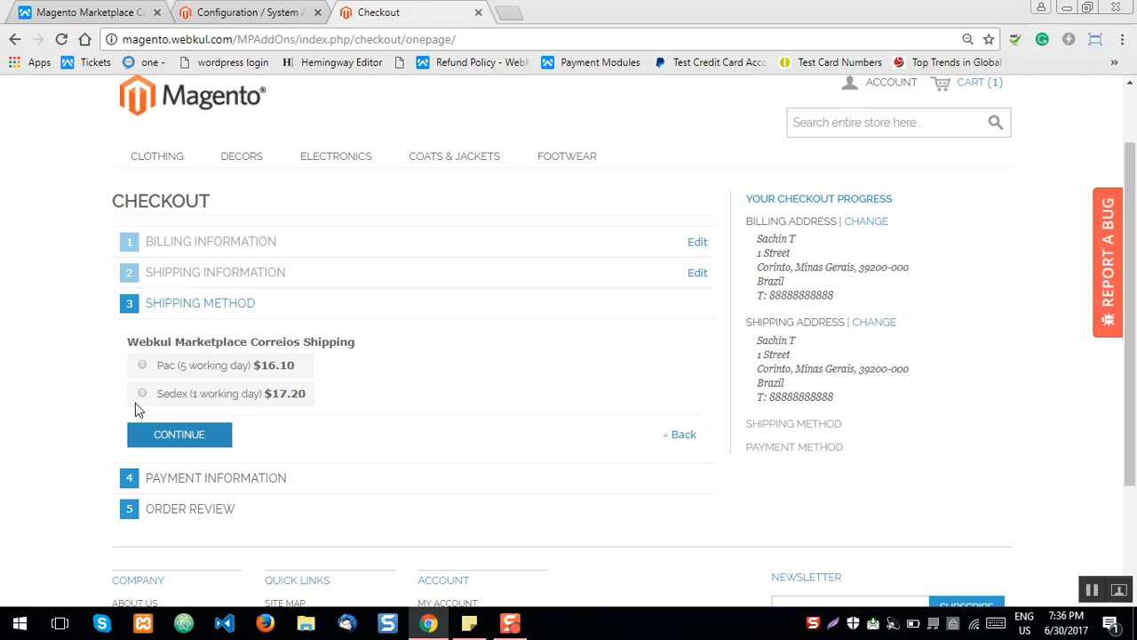
pyautogui.click(142, 365)
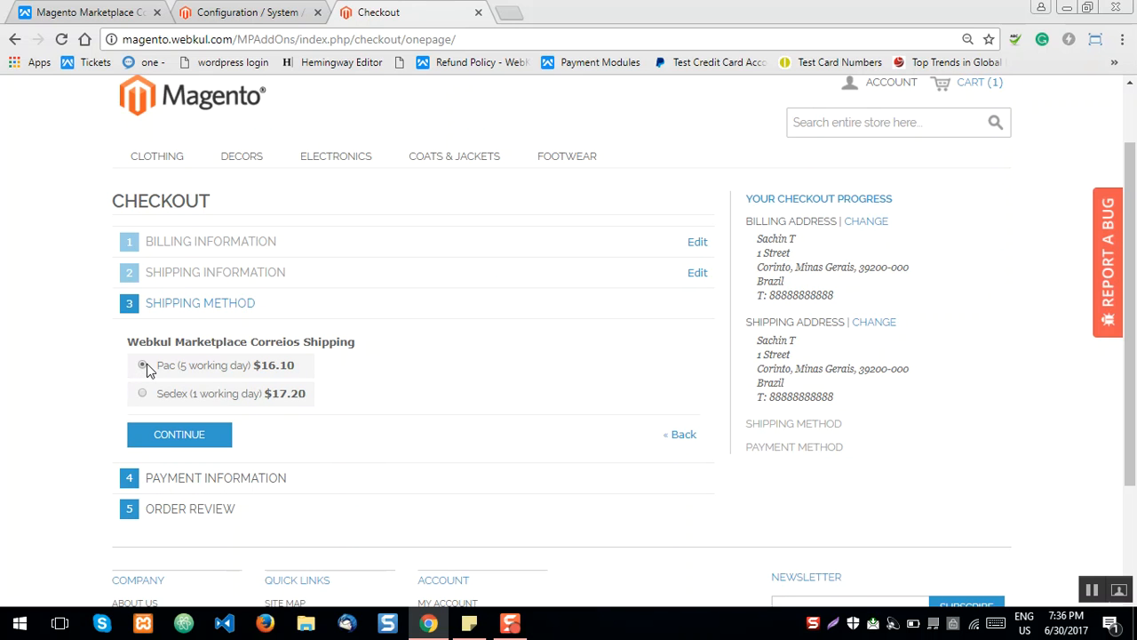
pyautogui.click(195, 442)
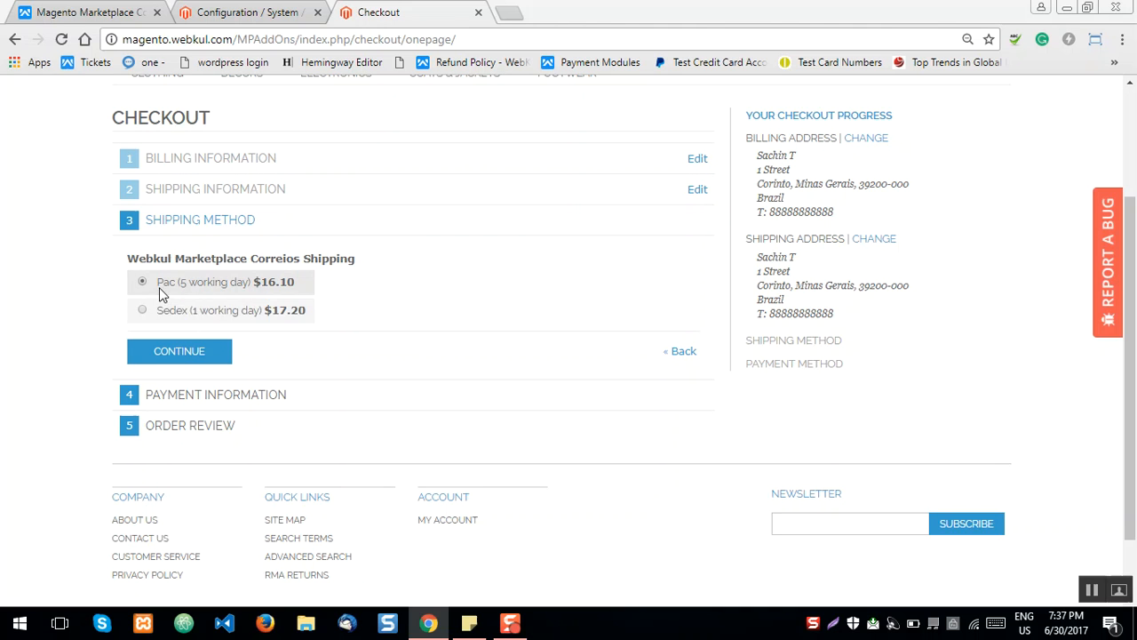
pyautogui.click(185, 359)
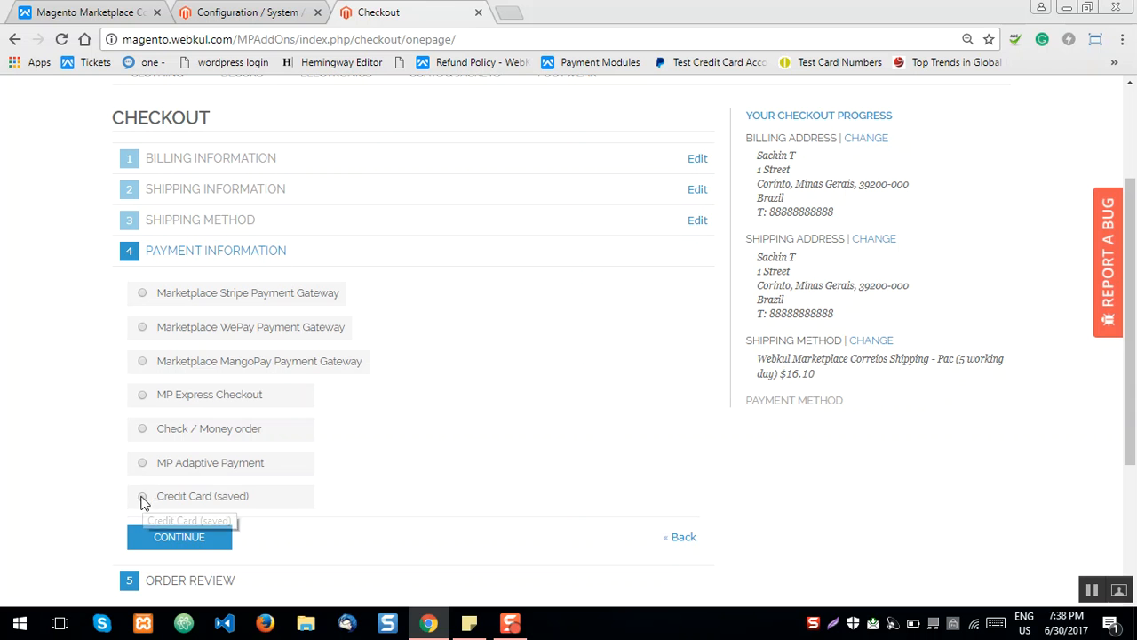
# Choose Check / Money order as the payment method and continue to the order review
pyautogui.click(142, 430)
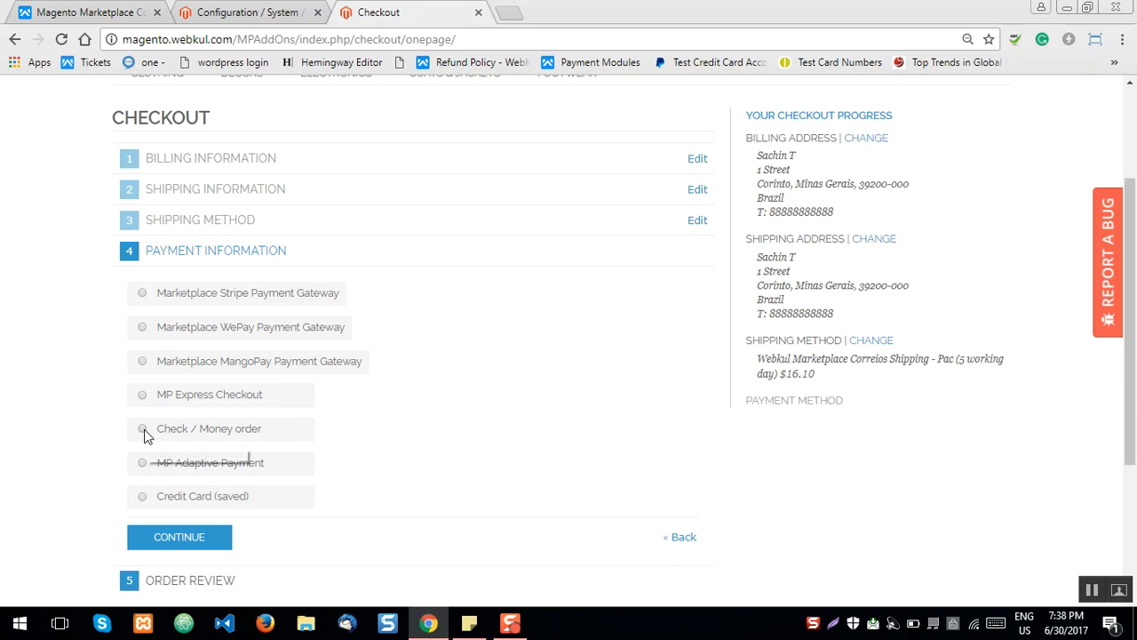
pyautogui.scroll(-3, 418, 475)
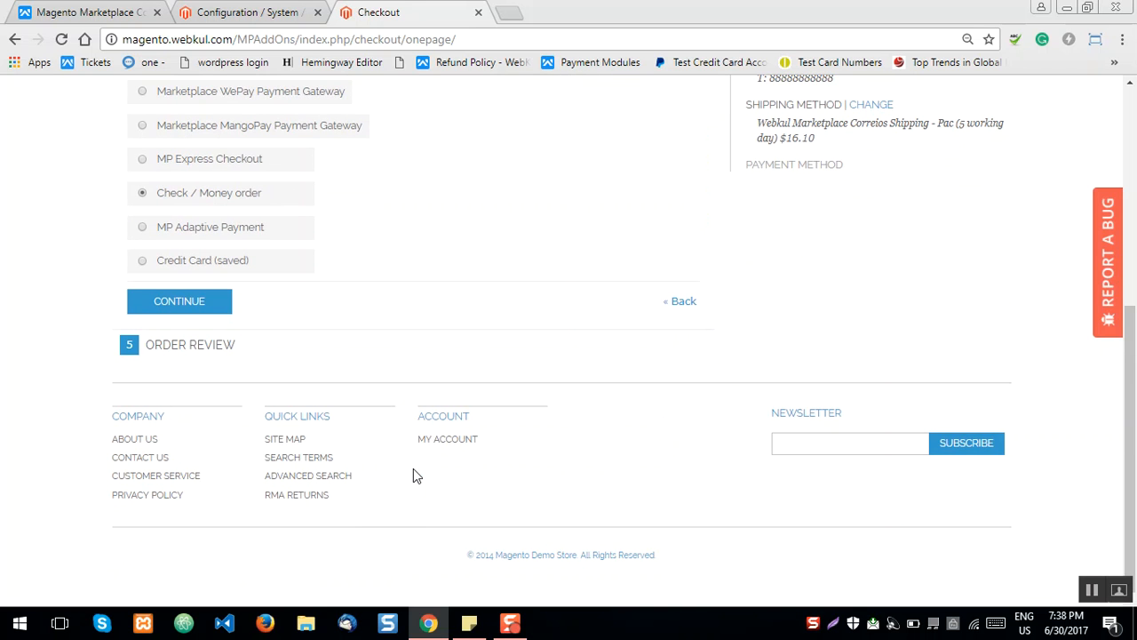
pyautogui.click(200, 304)
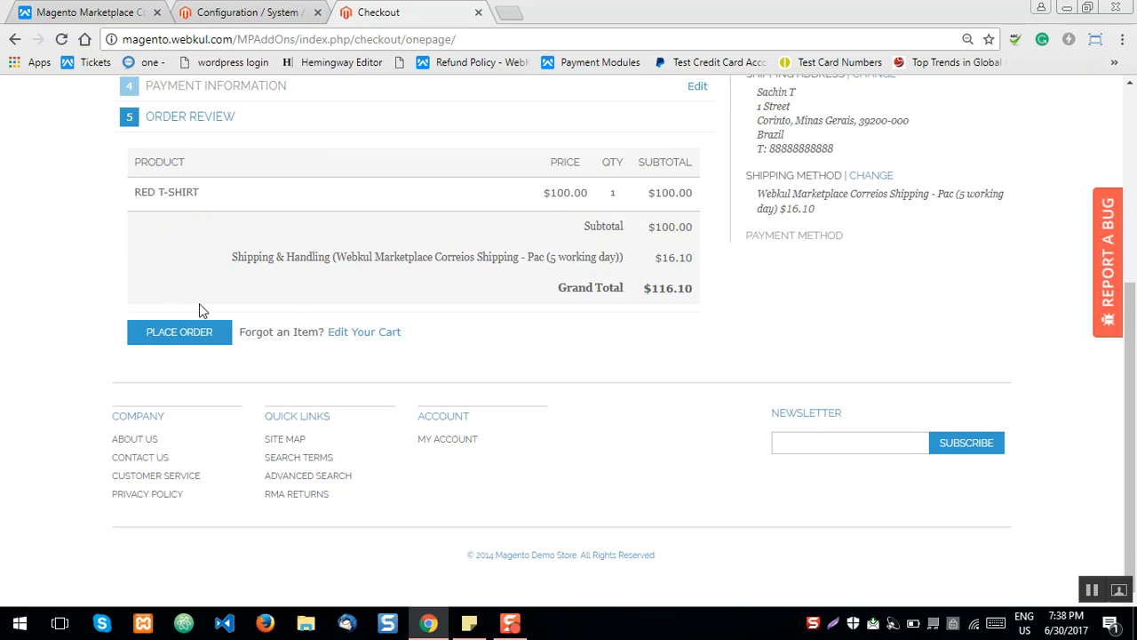
# Check the Shipping & Handling line for Webkul Marketplace Correios Shipping in the order review and place the order
pyautogui.moveTo(232, 257); pyautogui.dragTo(629, 261)
pyautogui.click(248, 277)
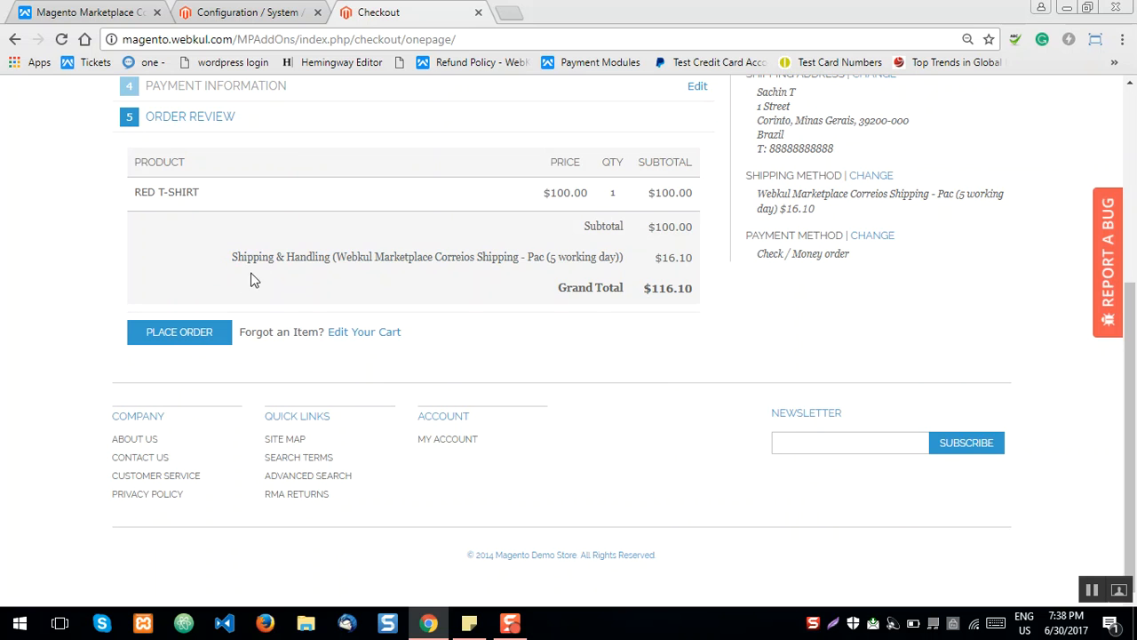
pyautogui.doubleClick(674, 259)
pyautogui.click(633, 272)
pyautogui.moveTo(333, 257); pyautogui.dragTo(625, 258)
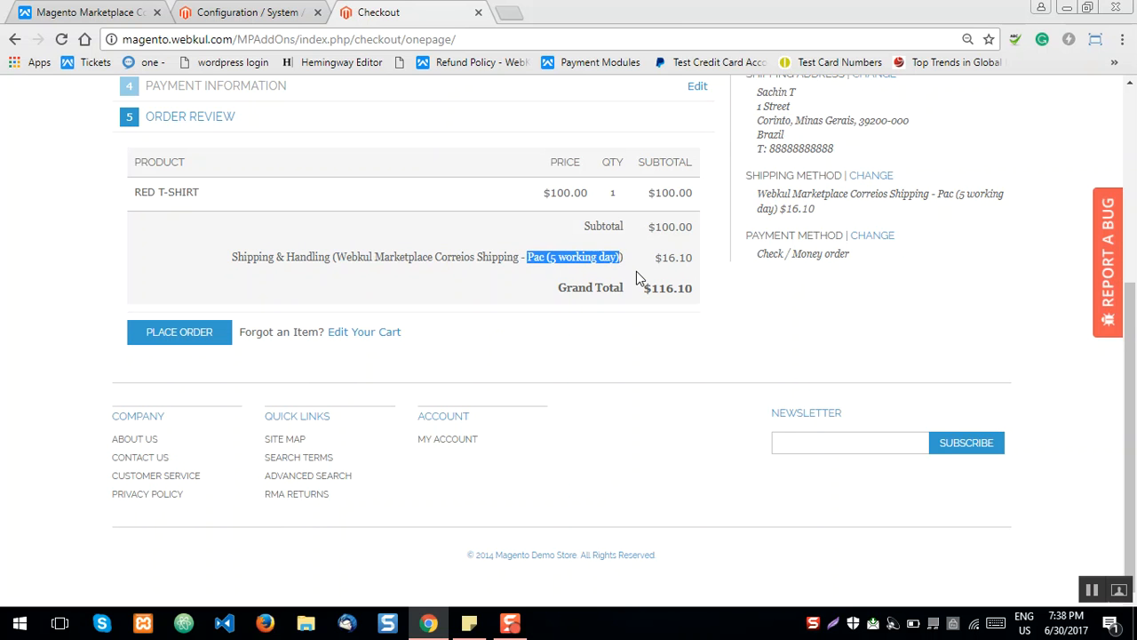
pyautogui.click(182, 336)
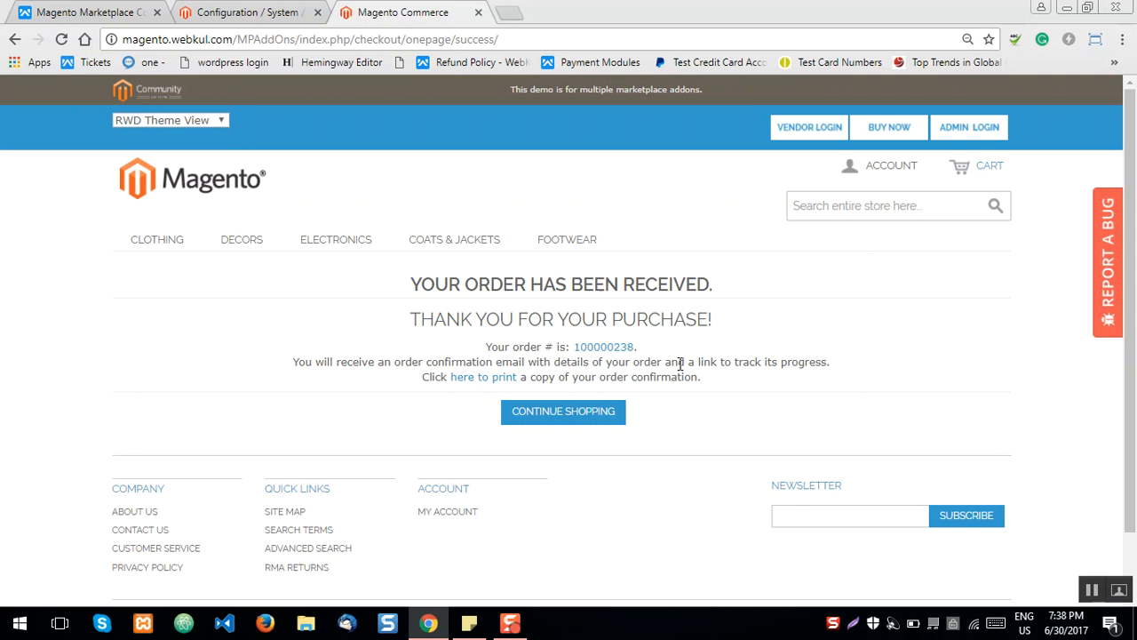
# Approve the newest pending order in the admin panel's Orders list
pyautogui.click(1093, 593)
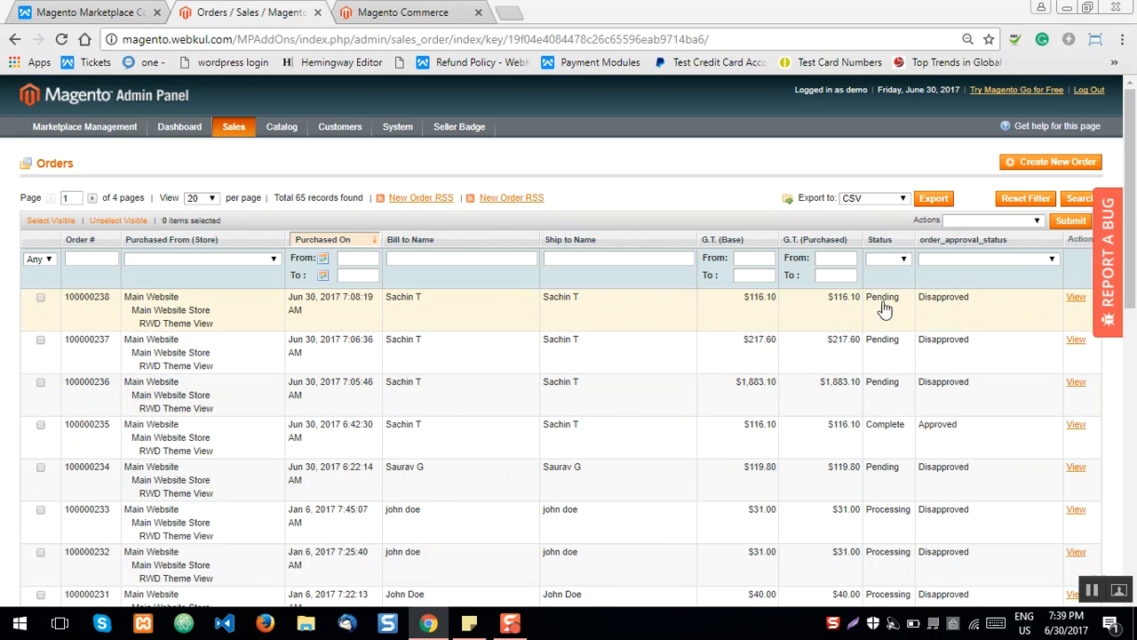
pyautogui.click(40, 299)
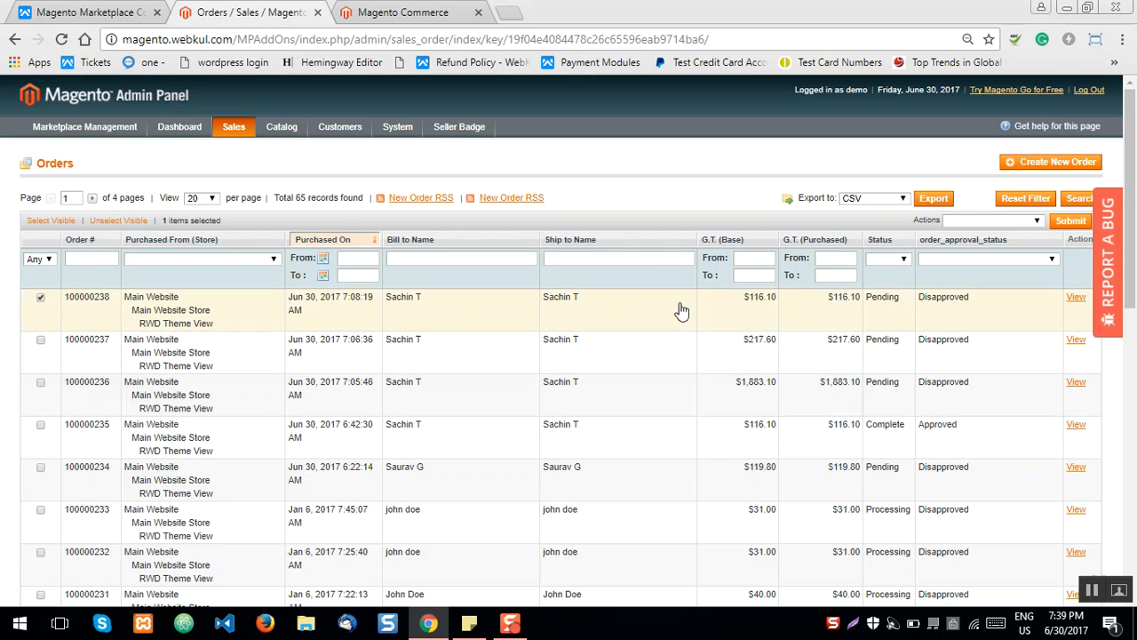
pyautogui.click(1035, 222)
pyautogui.click(985, 480)
pyautogui.click(1070, 222)
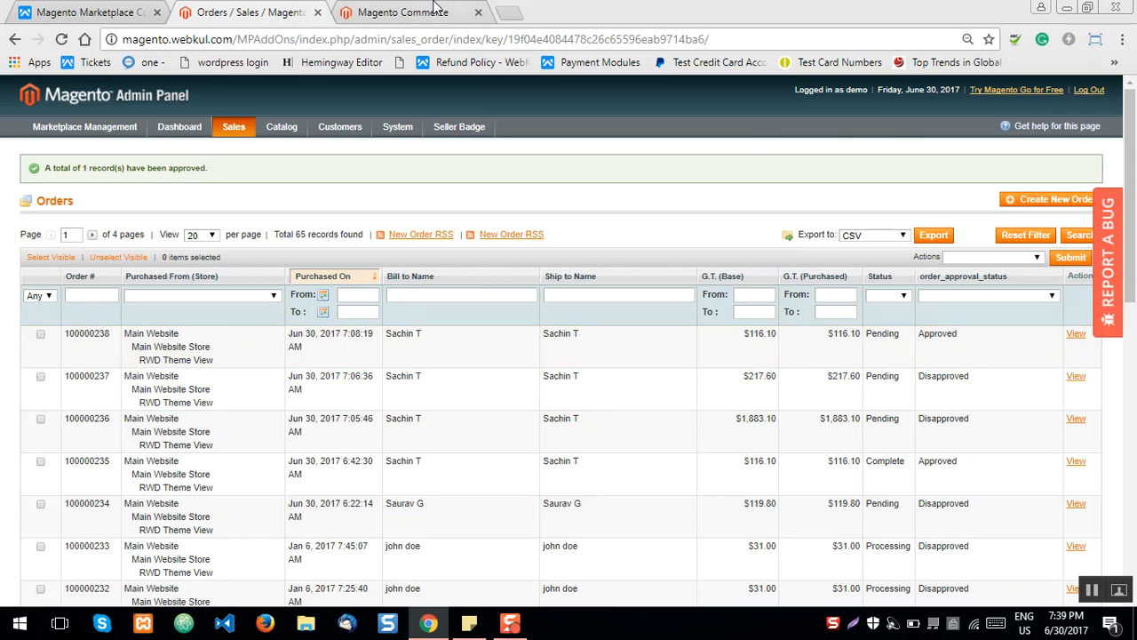
# Switch to the storefront and open My Order History from the seller's account page
pyautogui.click(404, 13)
pyautogui.click(891, 166)
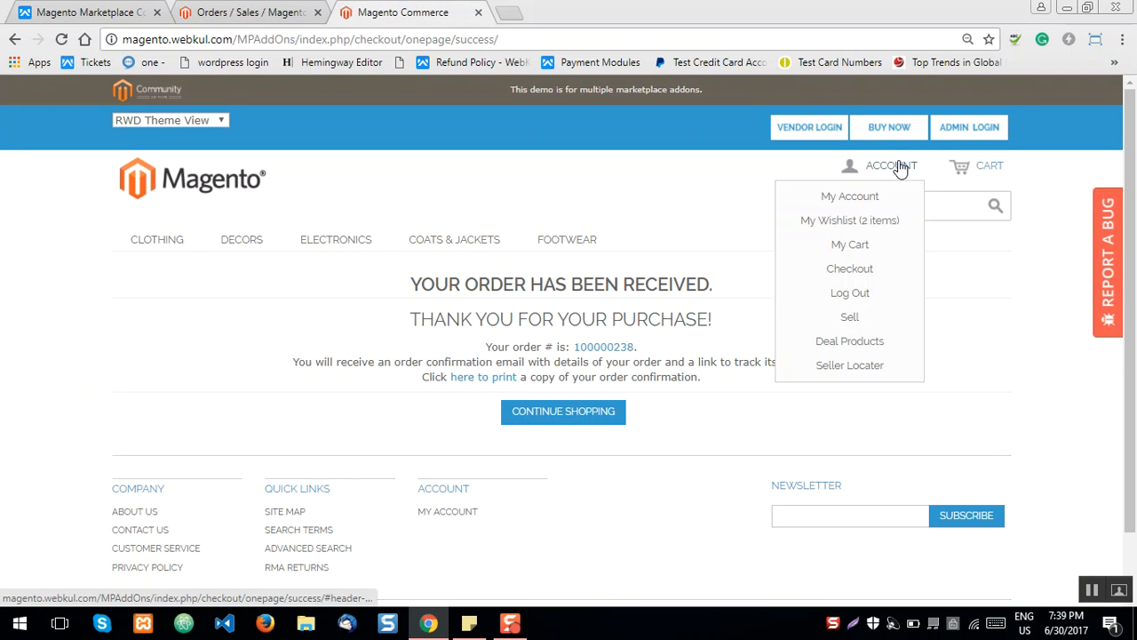
pyautogui.click(860, 195)
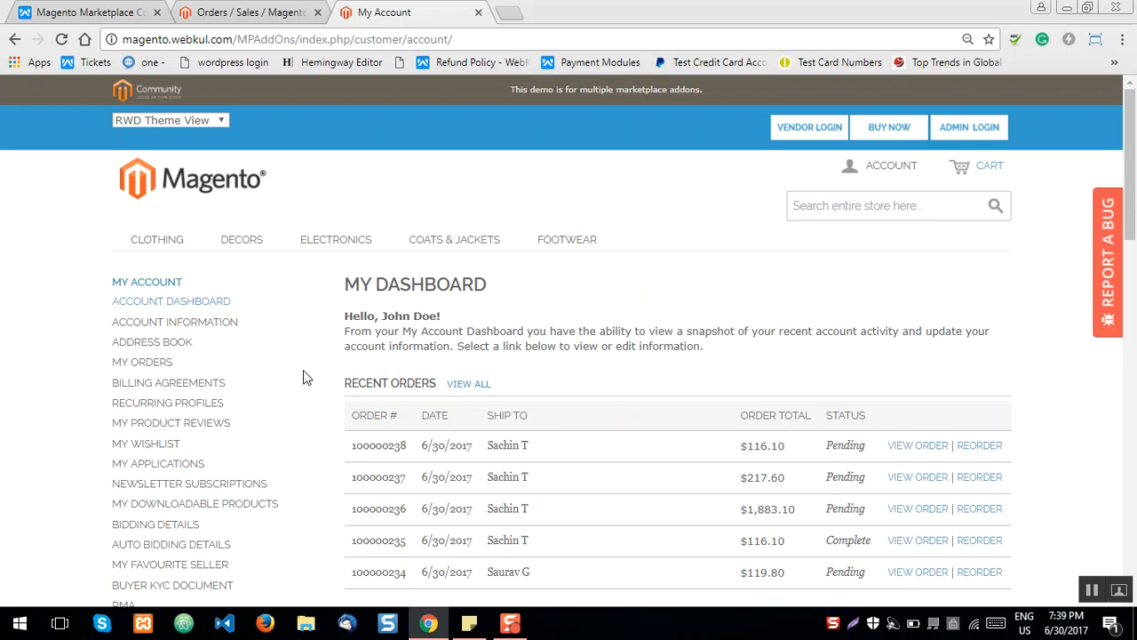
pyautogui.scroll(-6, 305, 376)
pyautogui.scroll(-2, 267, 364)
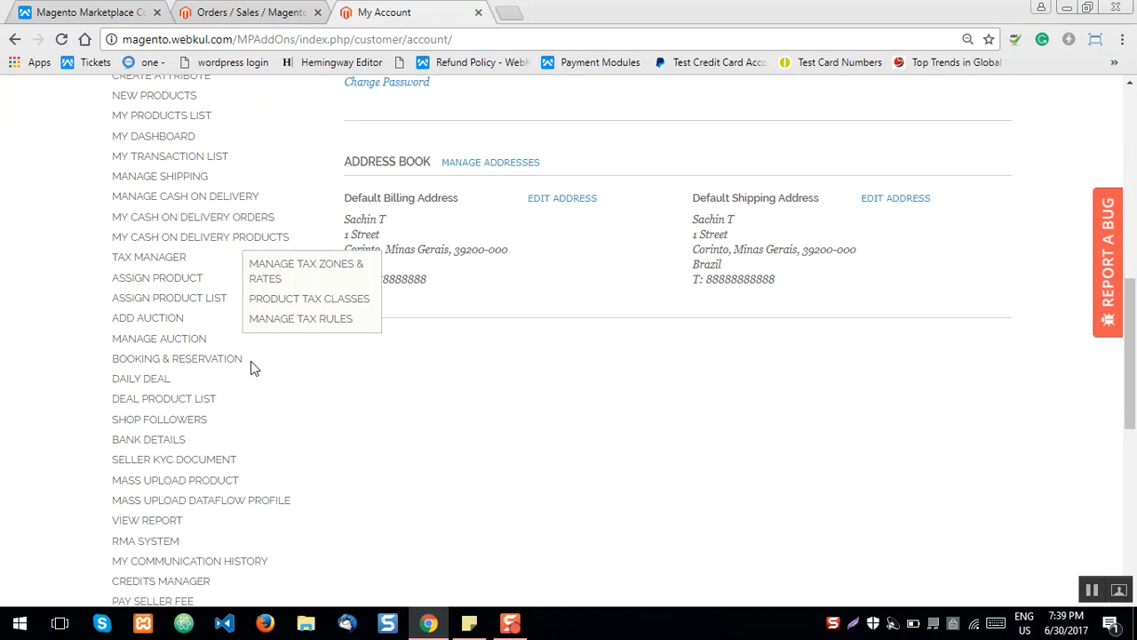
pyautogui.scroll(2, 170, 254)
pyautogui.scroll(-3, 164, 444)
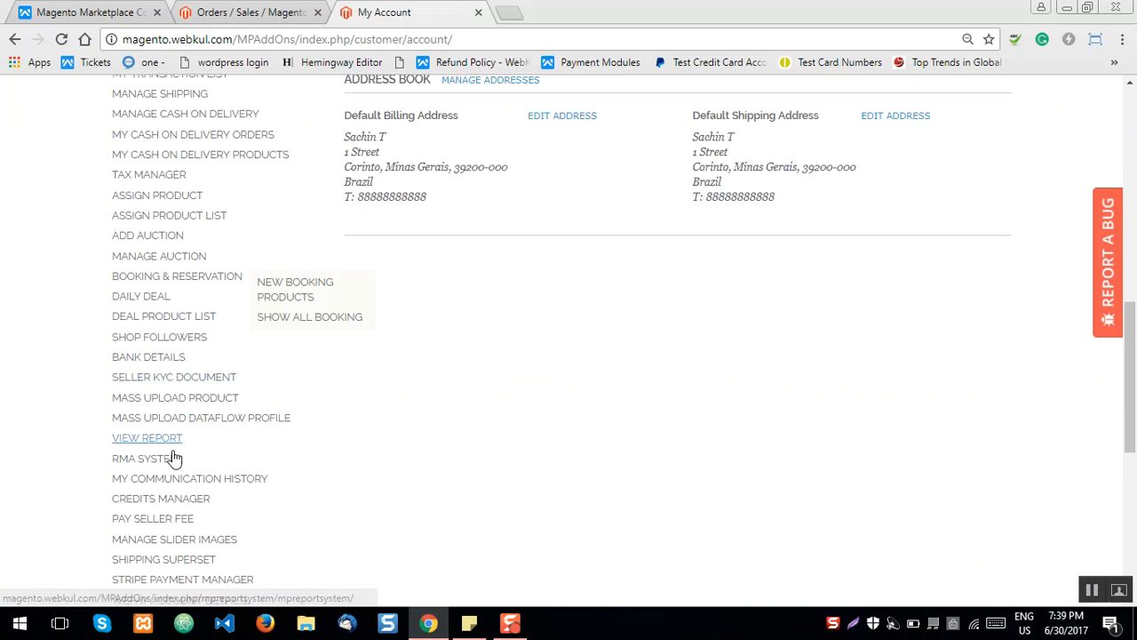
pyautogui.scroll(-4, 175, 455)
pyautogui.click(185, 354)
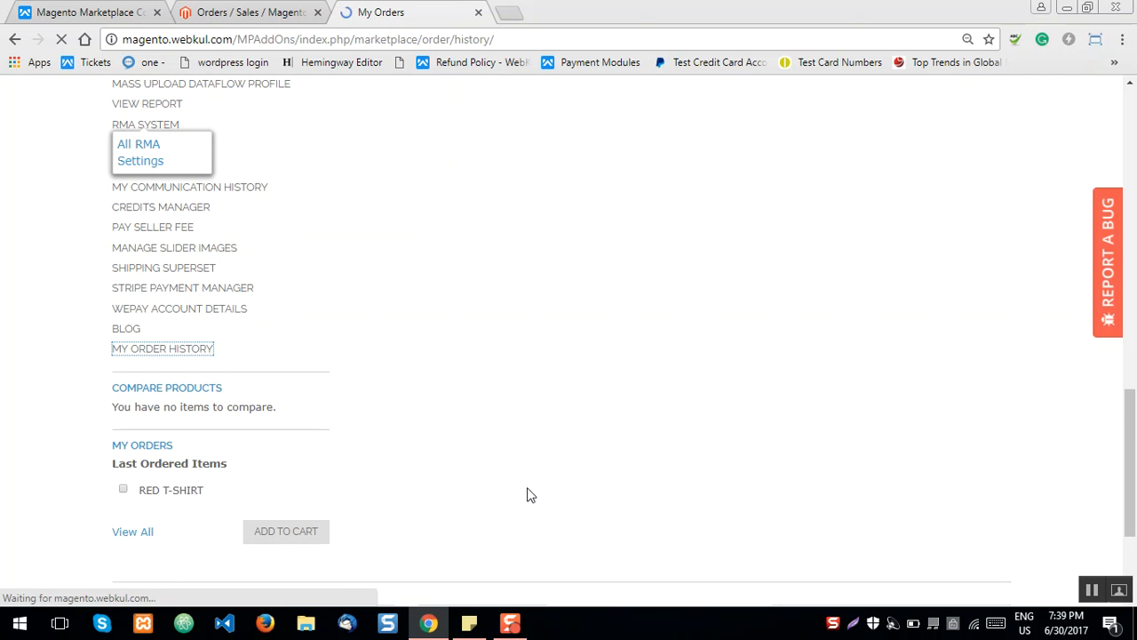
# Check the date of the newest pending order in My Order History and open its details
pyautogui.scroll(-2, 462, 404)
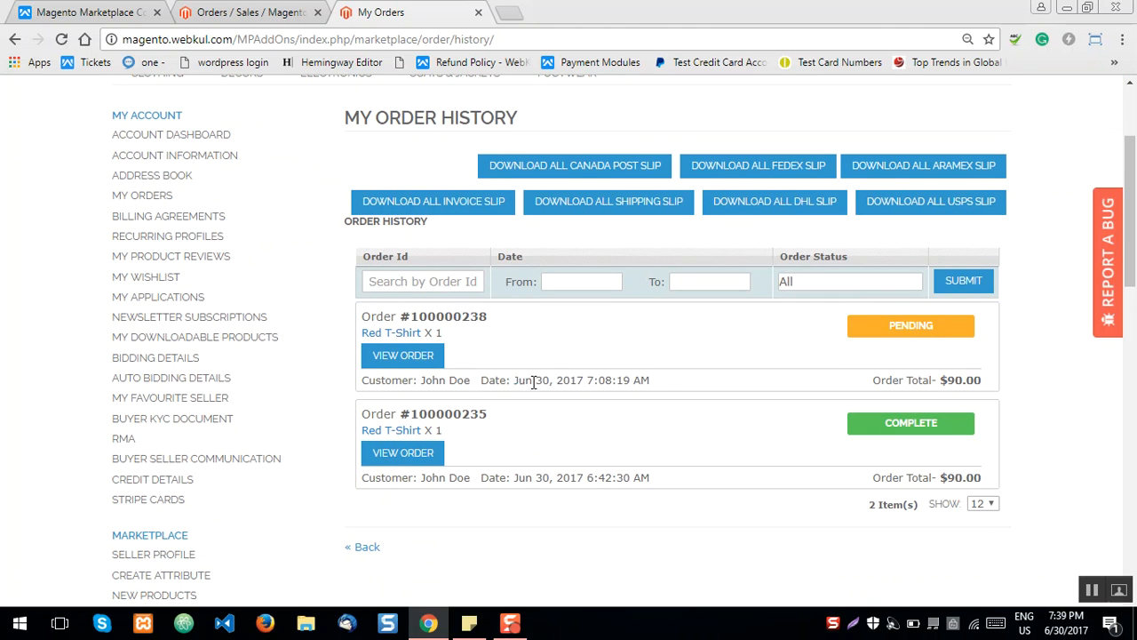
pyautogui.moveTo(517, 382); pyautogui.dragTo(658, 394)
pyautogui.click(643, 381)
pyautogui.click(413, 357)
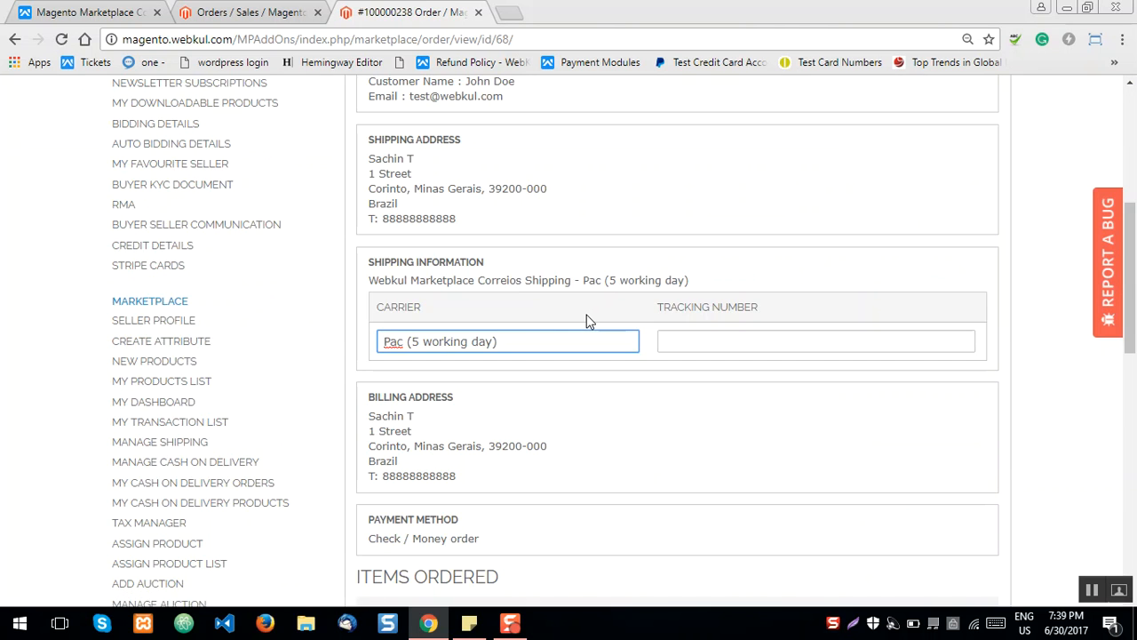
# Look over the order details page, checking the shipping information and the order heading with its status
pyautogui.scroll(3, 591, 337)
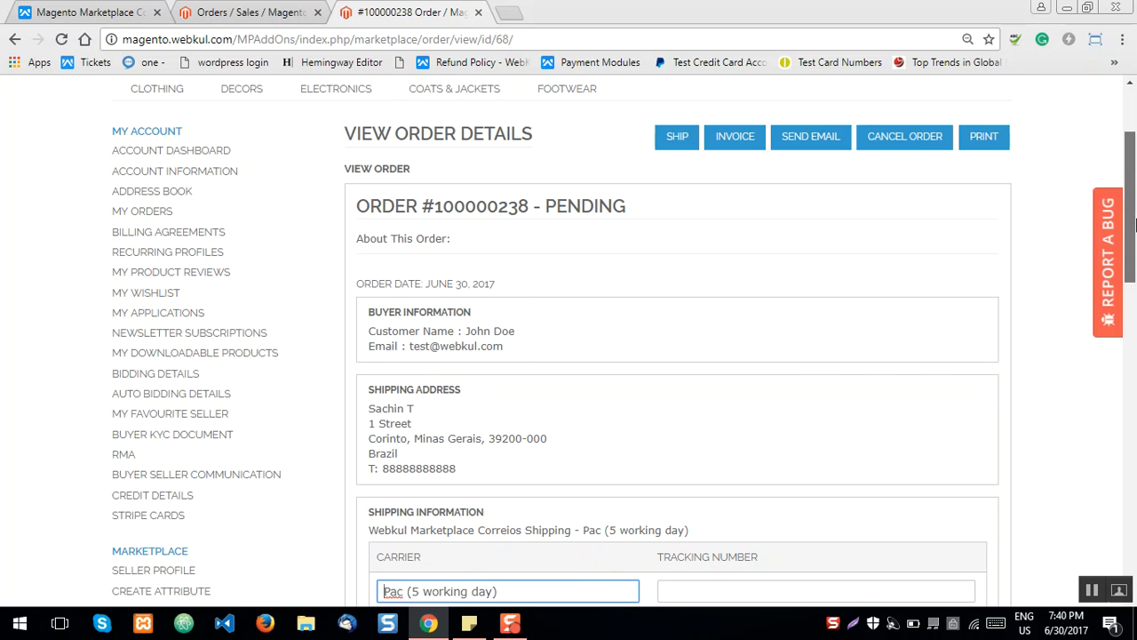
pyautogui.scroll(1, 679, 350)
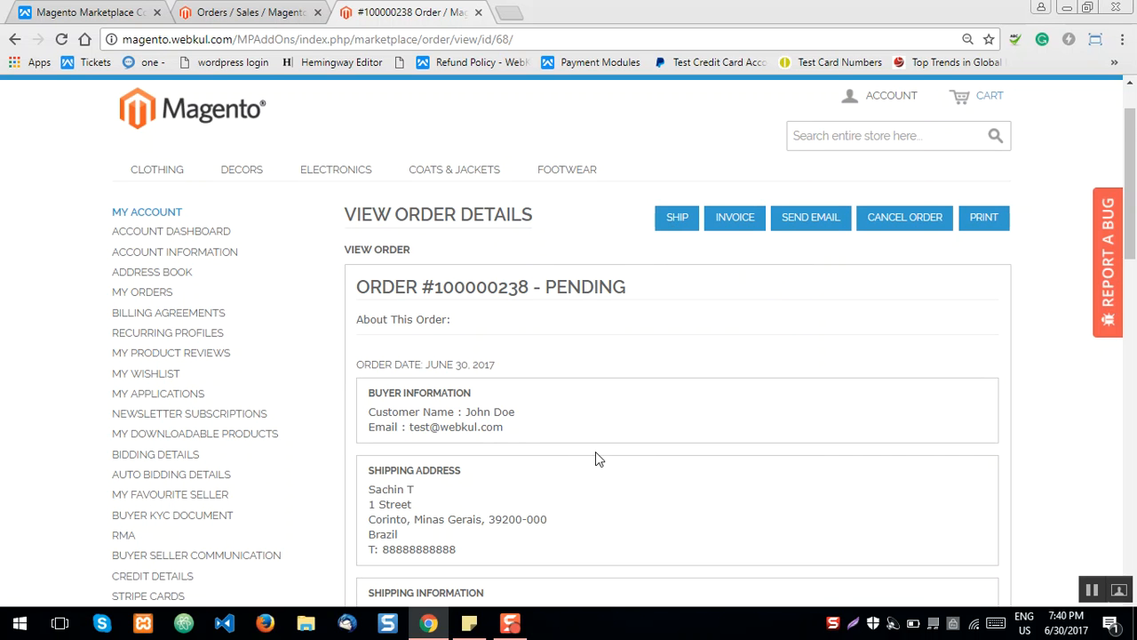
pyautogui.scroll(-1, 598, 452)
pyautogui.scroll(-2, 424, 527)
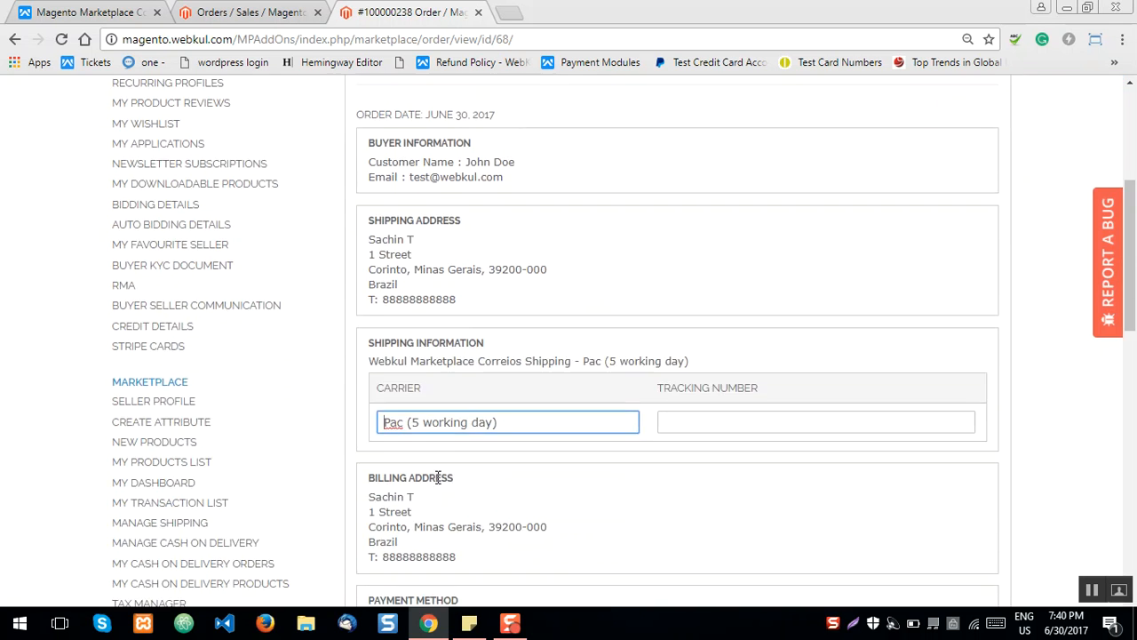
pyautogui.scroll(2, 422, 387)
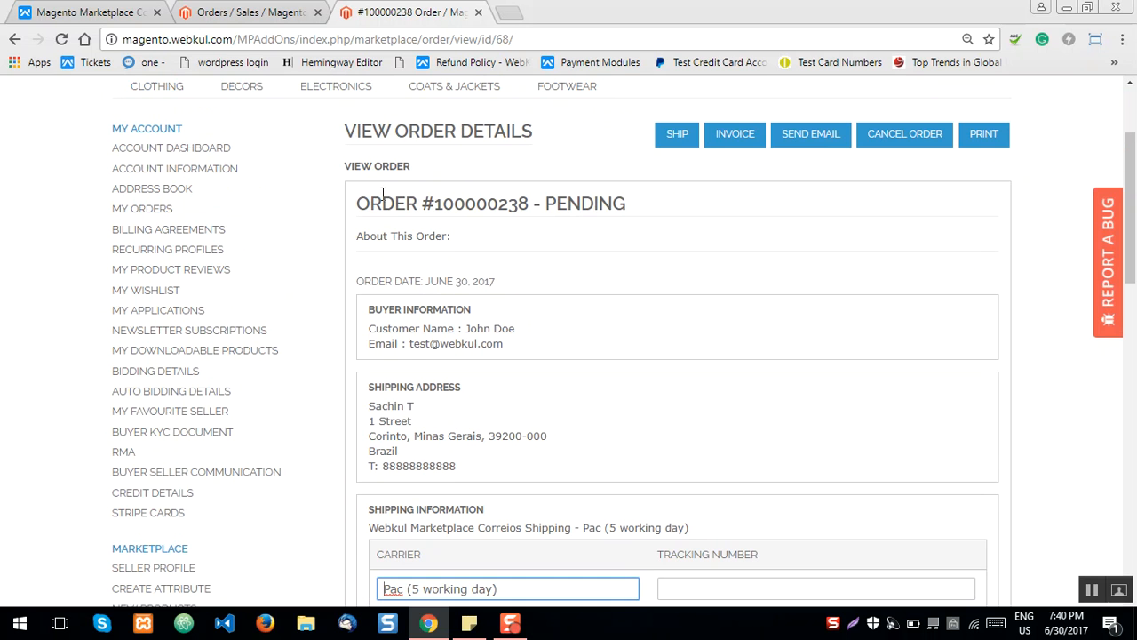
pyautogui.moveTo(359, 203); pyautogui.dragTo(619, 204)
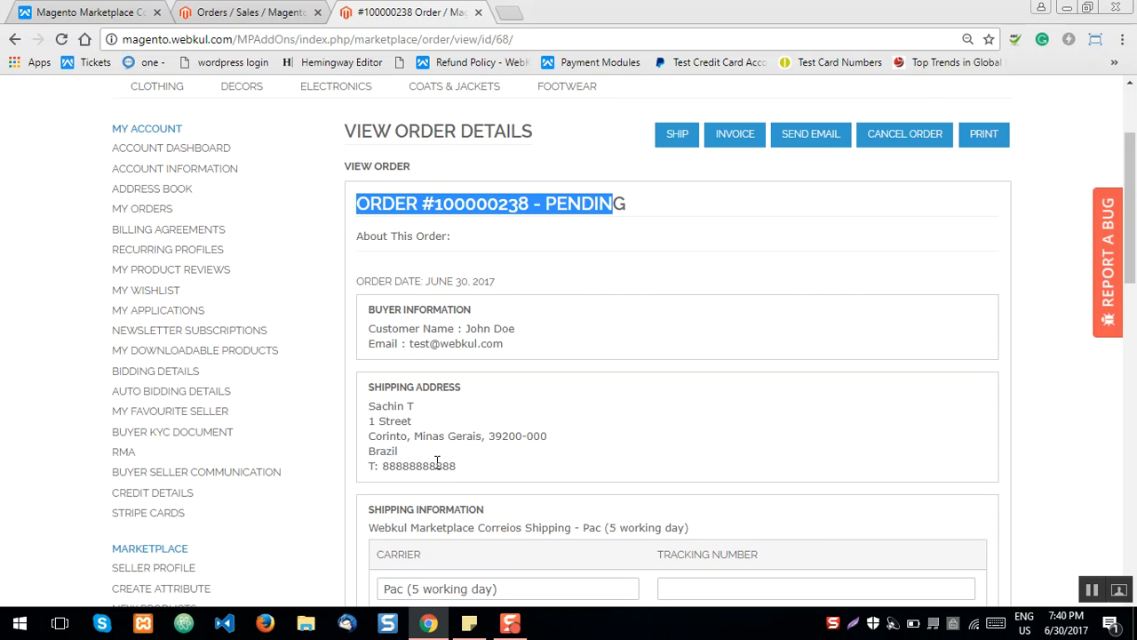
pyautogui.click(630, 211)
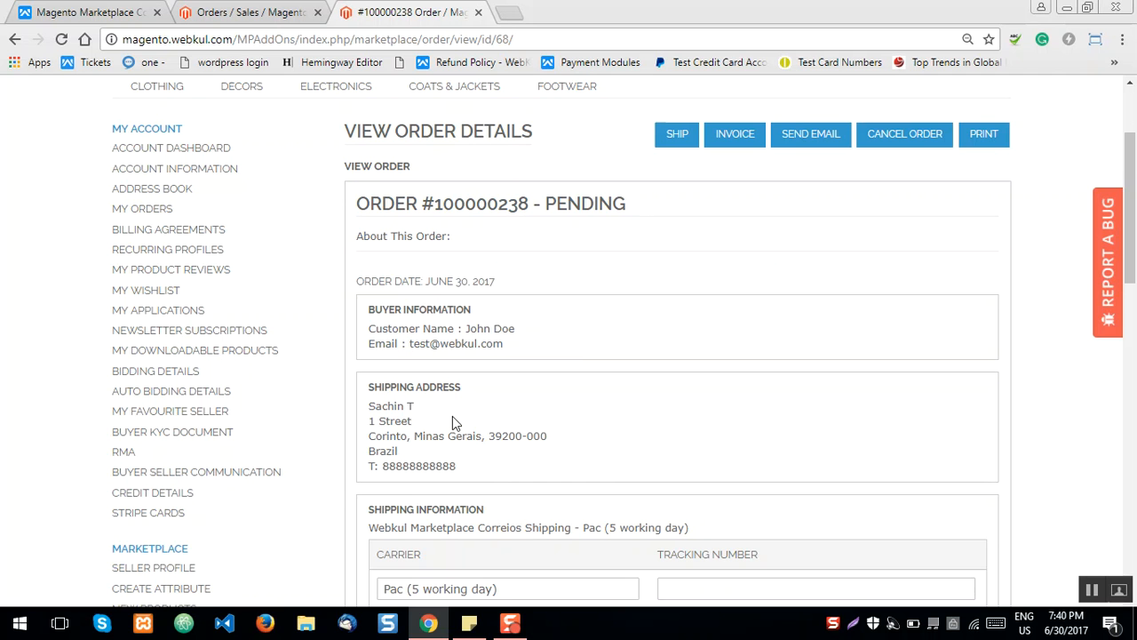
# Review the order's buyer information, shipping address, carrier and billing address
pyautogui.scroll(-2, 452, 415)
pyautogui.moveTo(375, 153); pyautogui.dragTo(465, 169)
pyautogui.click(484, 178)
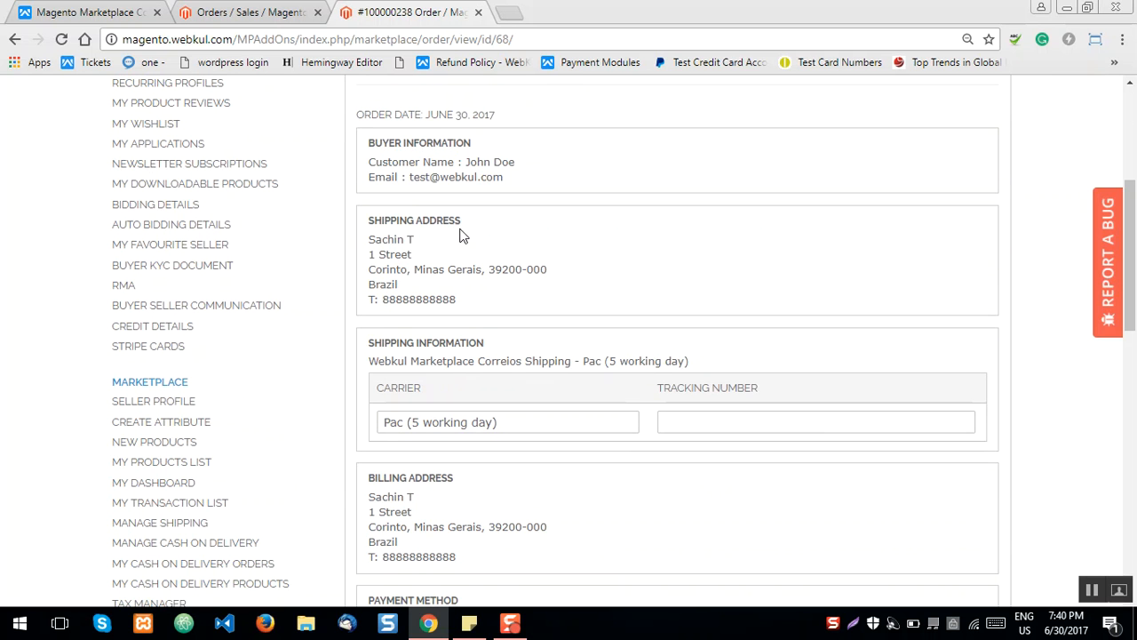
pyautogui.moveTo(374, 222); pyautogui.dragTo(462, 221)
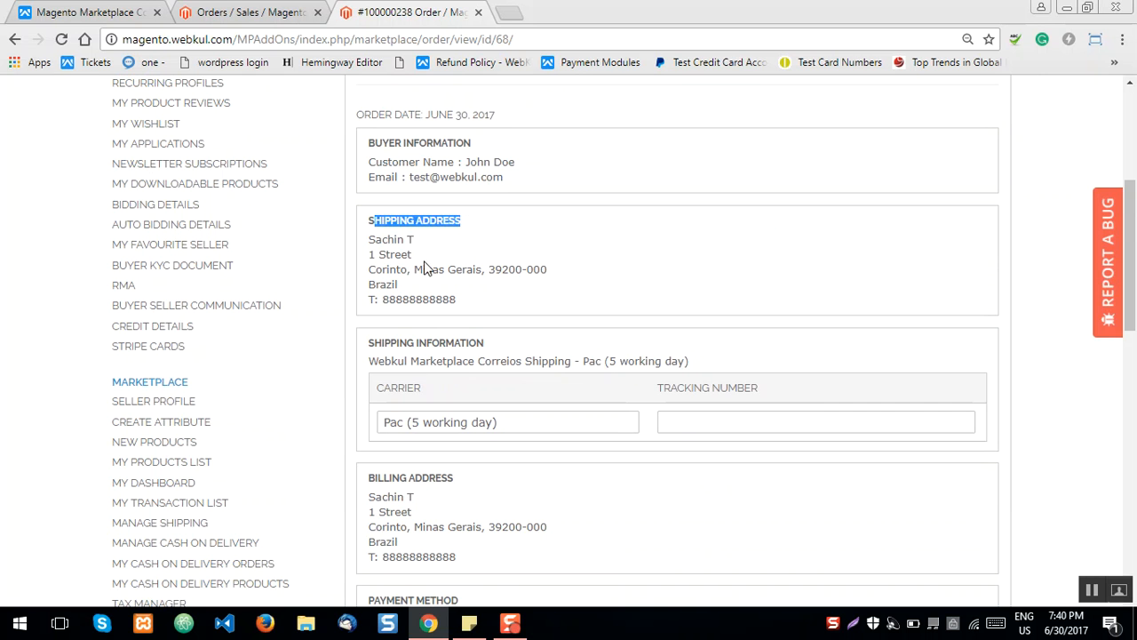
pyautogui.scroll(-2, 434, 384)
pyautogui.moveTo(388, 255); pyautogui.dragTo(513, 259)
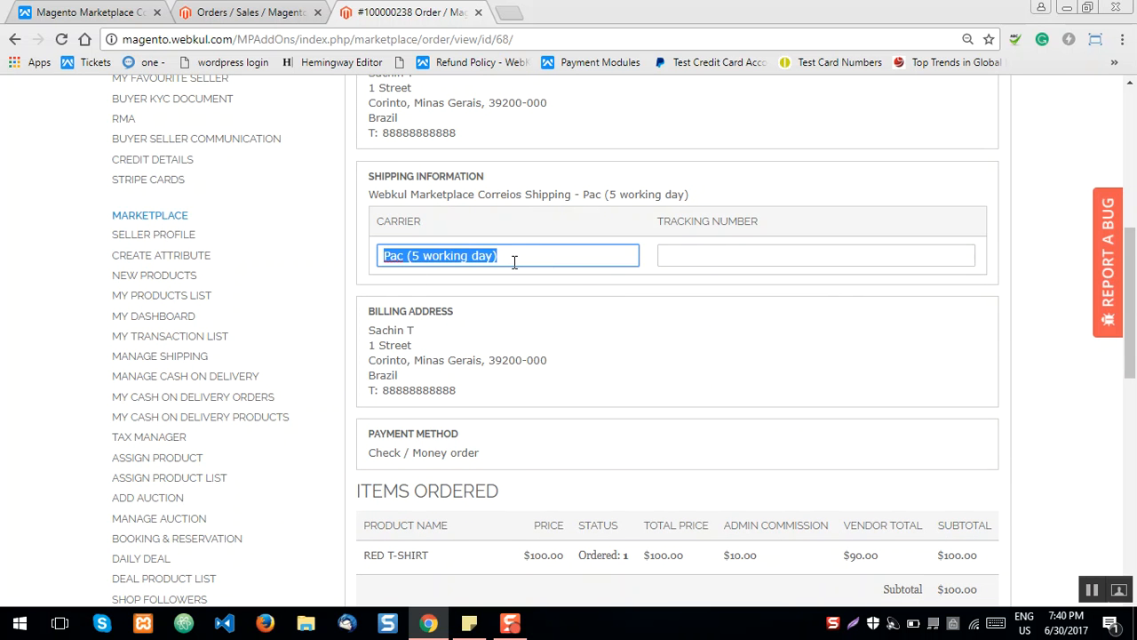
pyautogui.moveTo(373, 323); pyautogui.dragTo(496, 355)
pyautogui.click(471, 388)
pyautogui.click(488, 360)
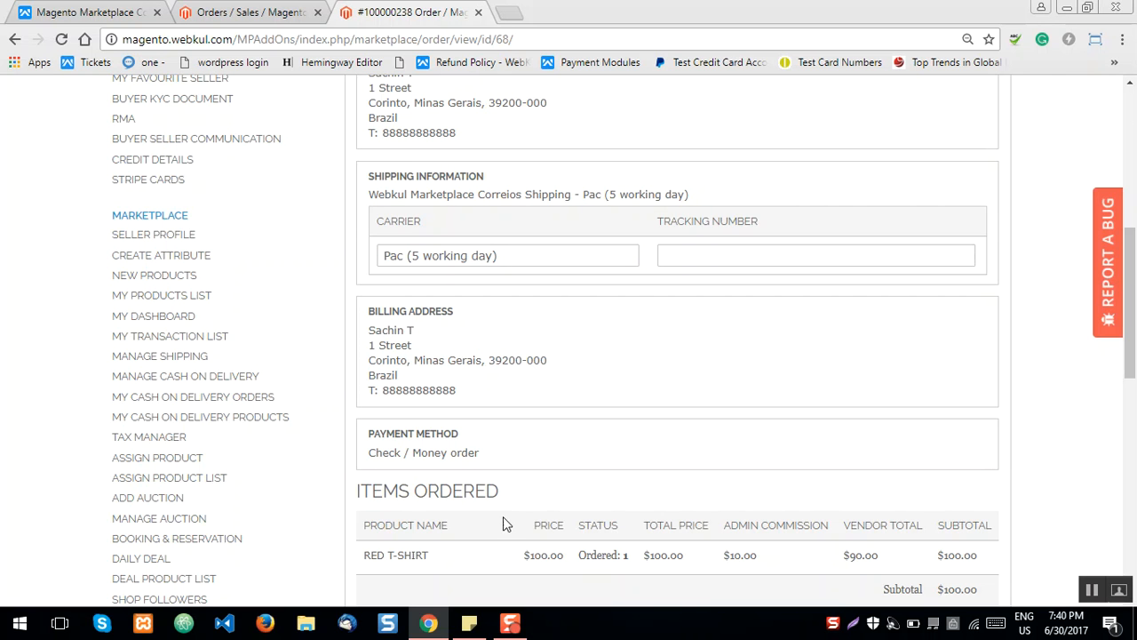
# Review the order's payment method and the amounts listed under Items Ordered, from subtotal to admin commission
pyautogui.scroll(-2, 495, 523)
pyautogui.moveTo(377, 275); pyautogui.dragTo(462, 268)
pyautogui.click(428, 280)
pyautogui.moveTo(369, 286); pyautogui.dragTo(488, 288)
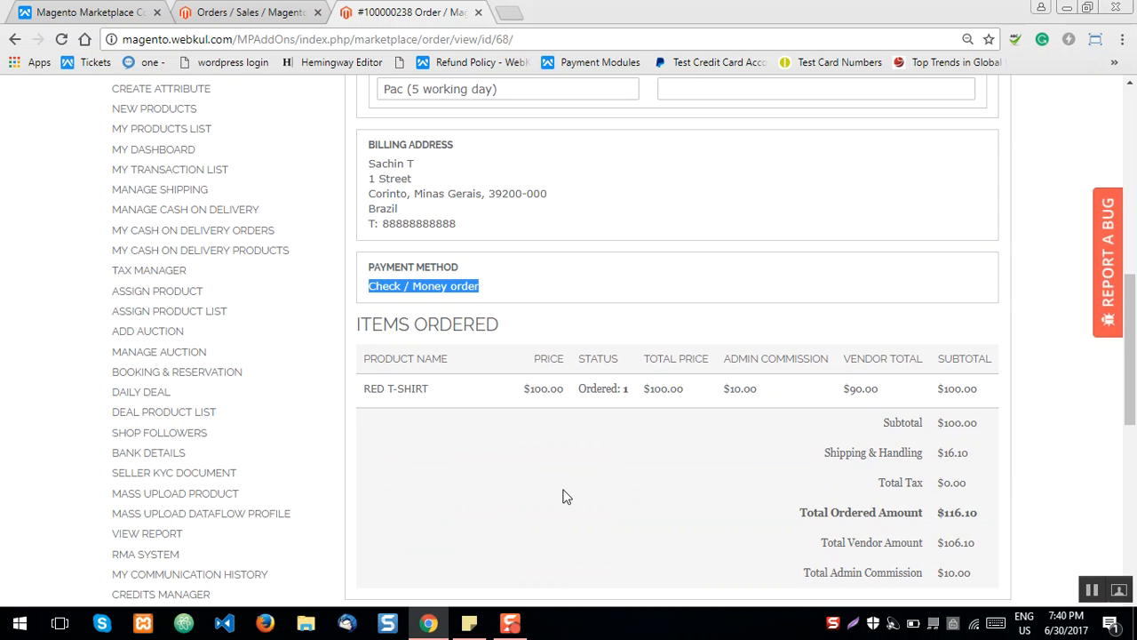
pyautogui.scroll(-2, 568, 488)
pyautogui.moveTo(884, 257); pyautogui.dragTo(952, 406)
pyautogui.click(978, 406)
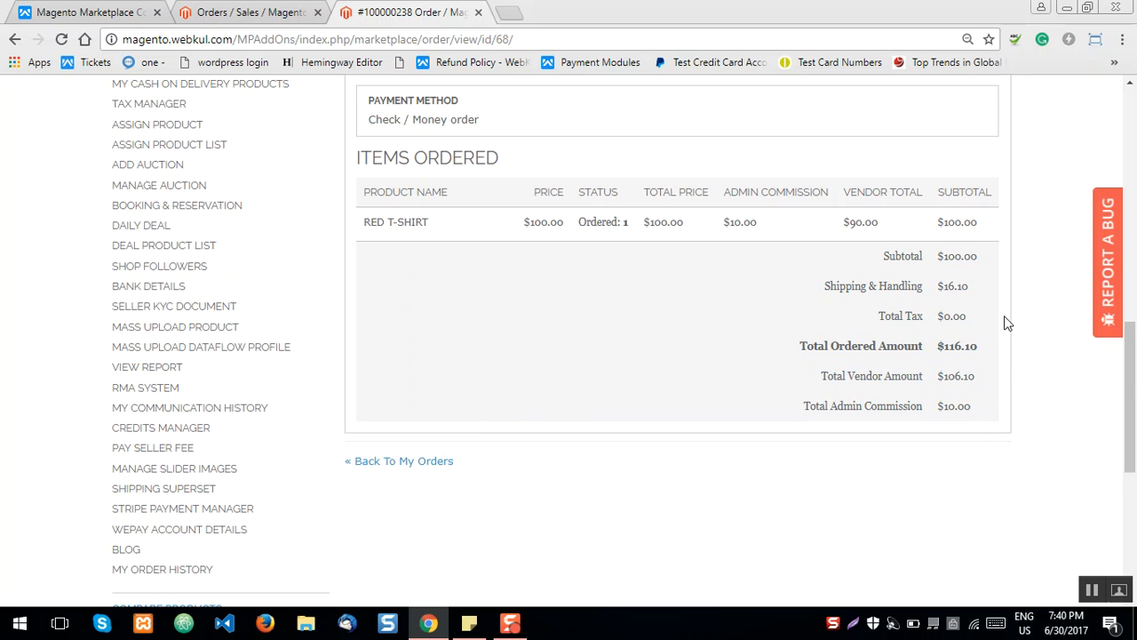
# Create an invoice for the pending order and confirm its creation
pyautogui.scroll(5, 769, 353)
pyautogui.scroll(4, 760, 353)
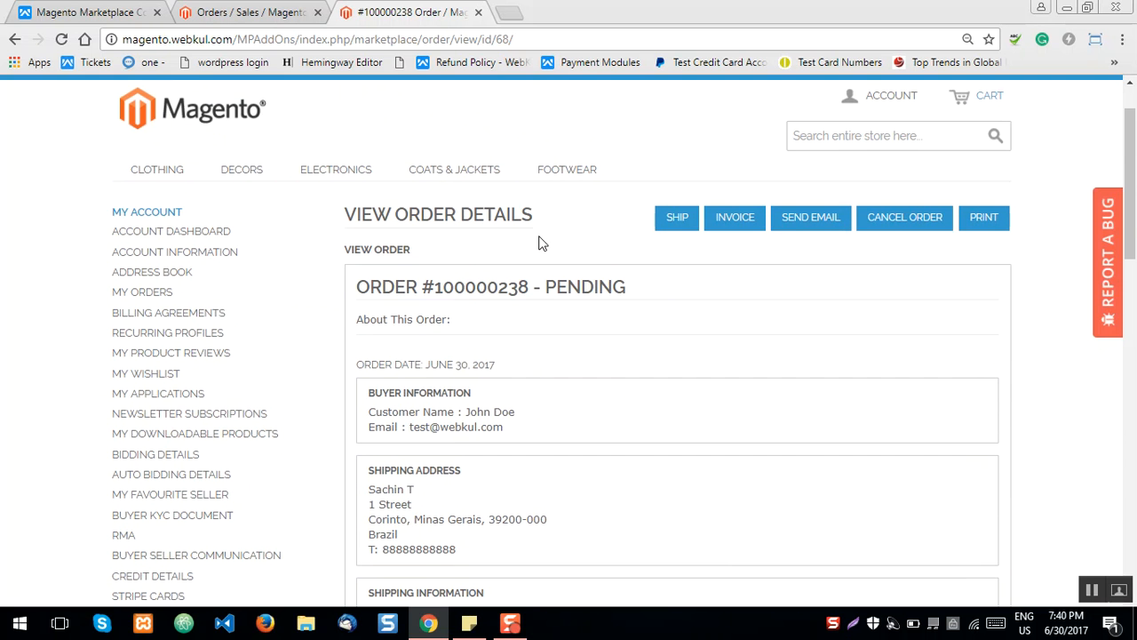
pyautogui.click(734, 224)
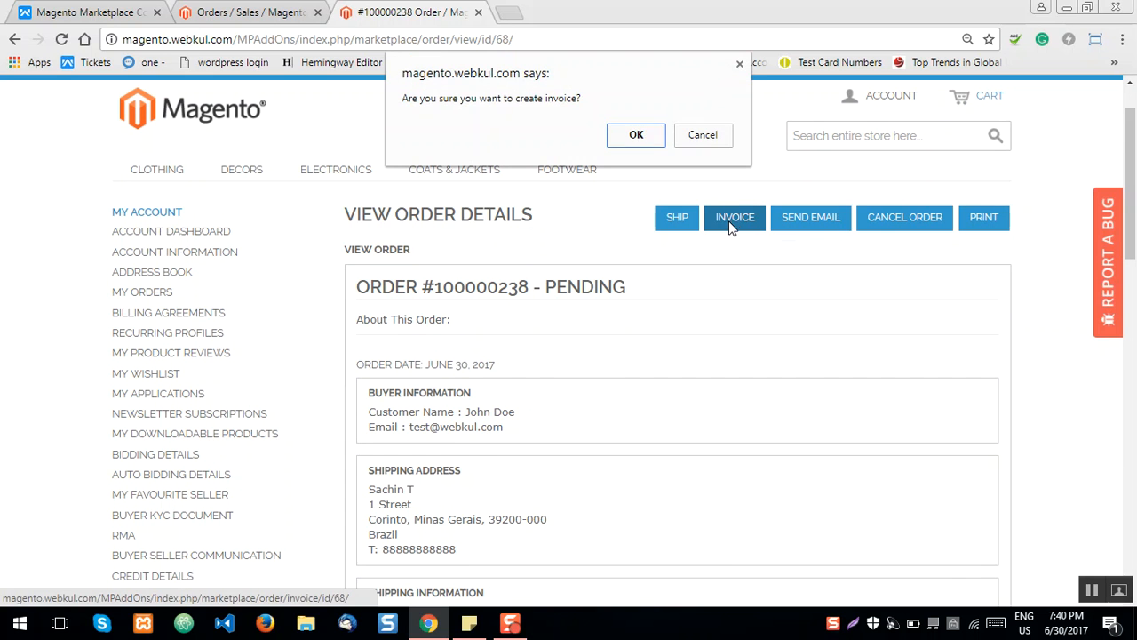
pyautogui.click(642, 142)
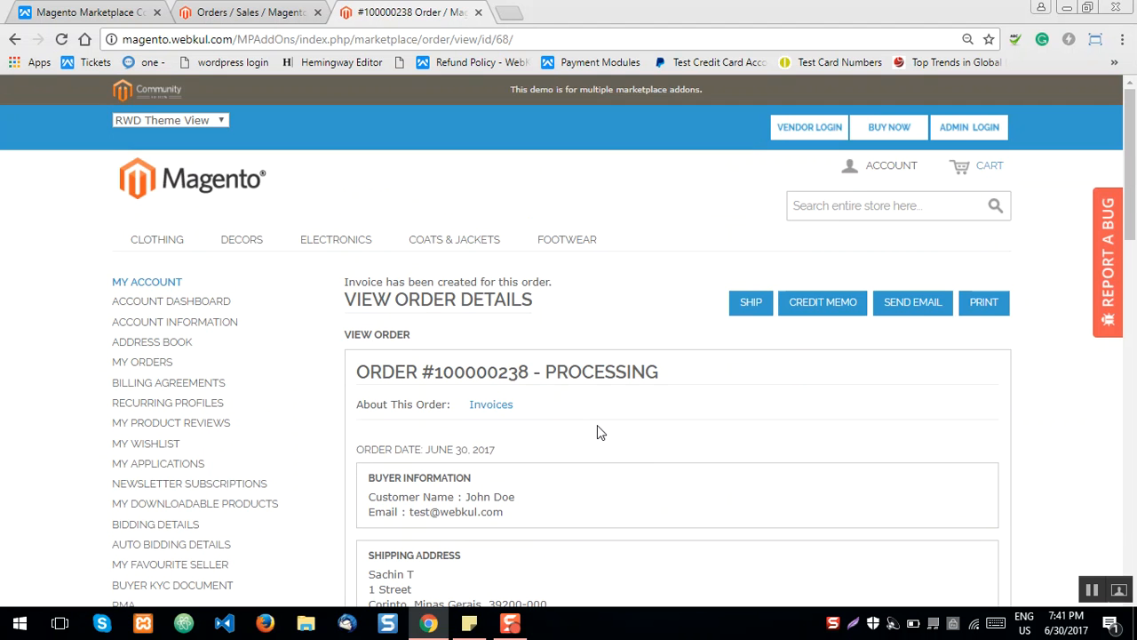
# Open the order's invoice in a new browser tab and check its title, payment status and date
pyautogui.keyDown('ctrl'); pyautogui.click(503, 407); pyautogui.keyUp('ctrl')
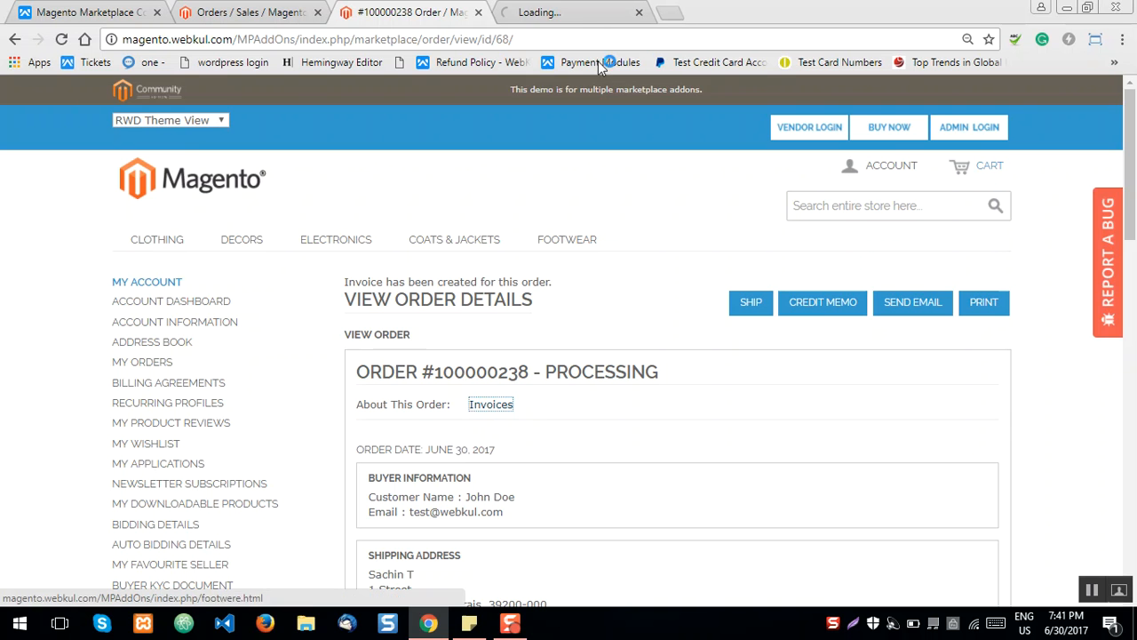
pyautogui.hotkey('ctrl', 'Tab')
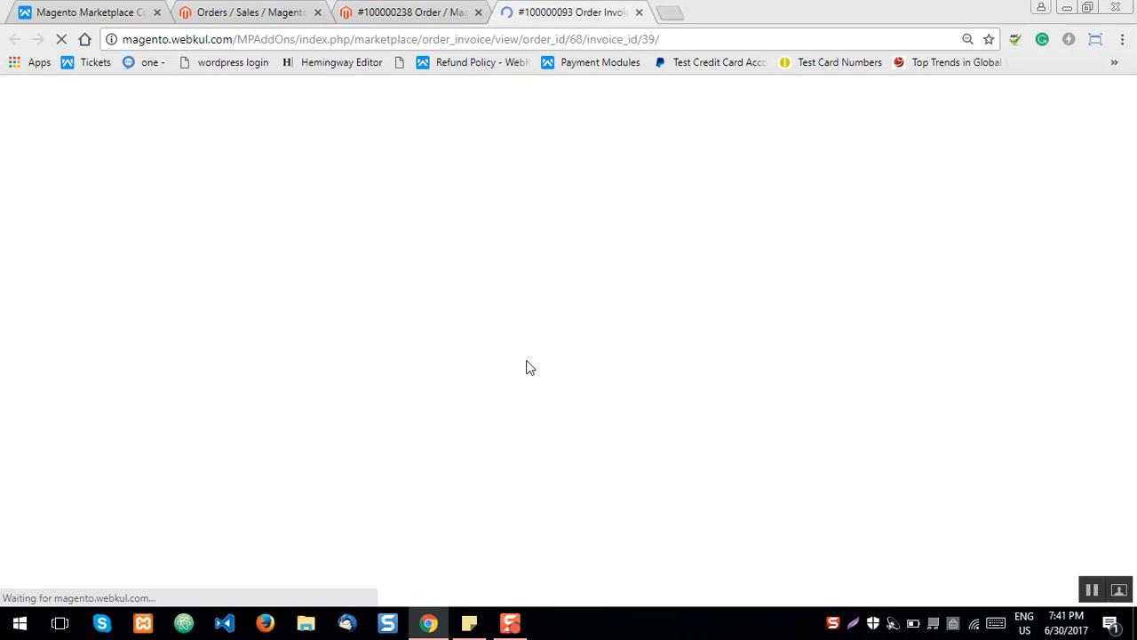
pyautogui.scroll(-2, 544, 473)
pyautogui.scroll(2, 544, 474)
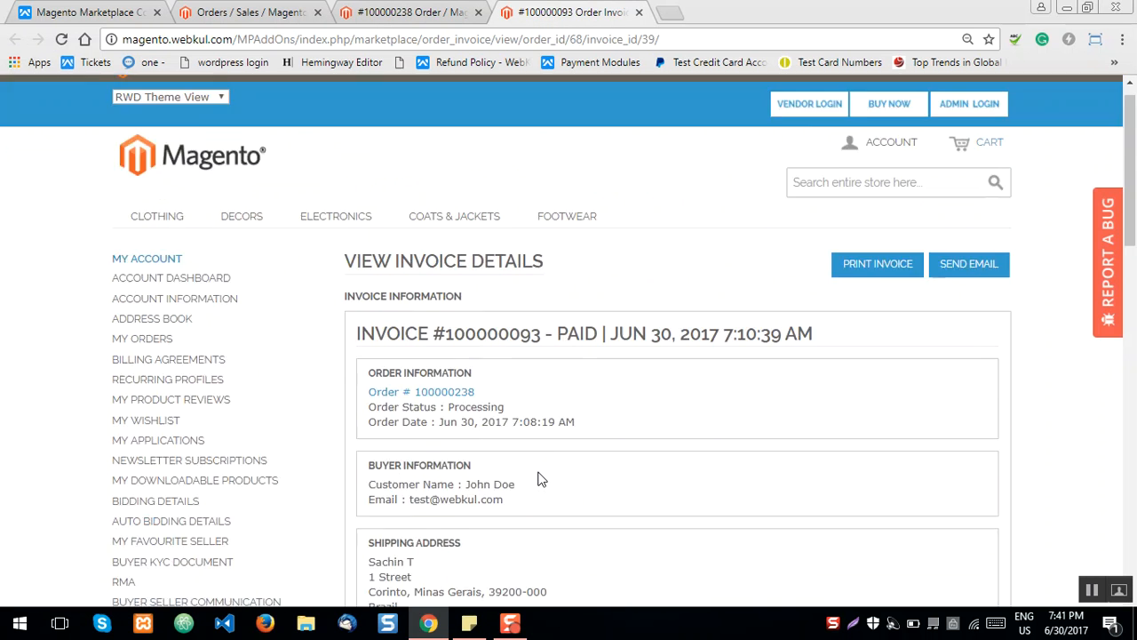
pyautogui.moveTo(348, 281); pyautogui.dragTo(542, 284)
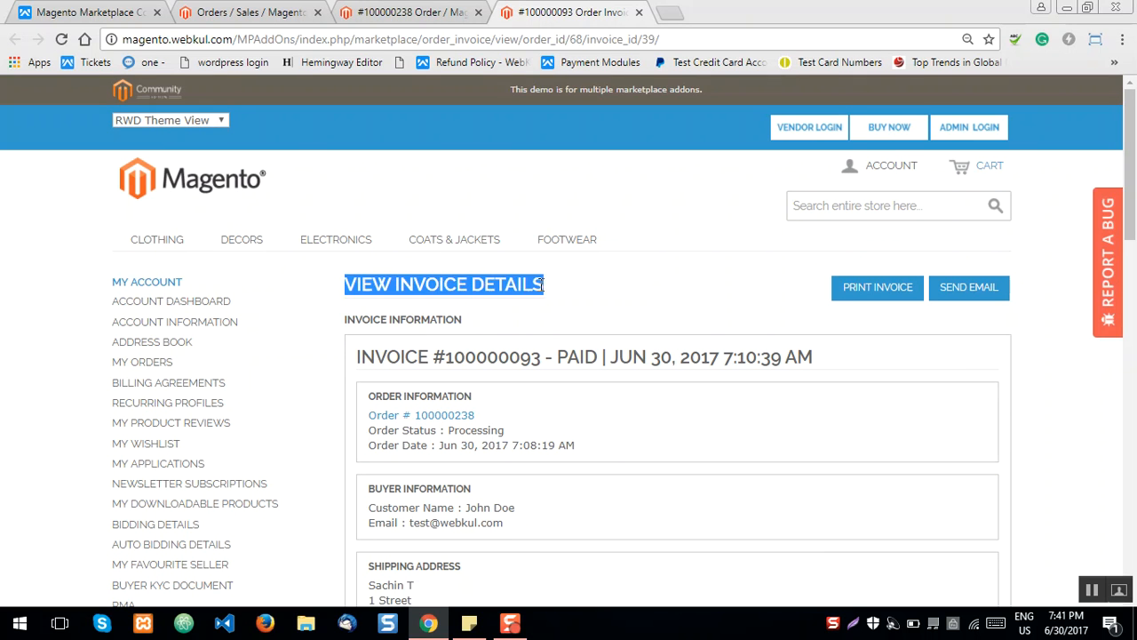
pyautogui.moveTo(360, 356); pyautogui.dragTo(856, 371)
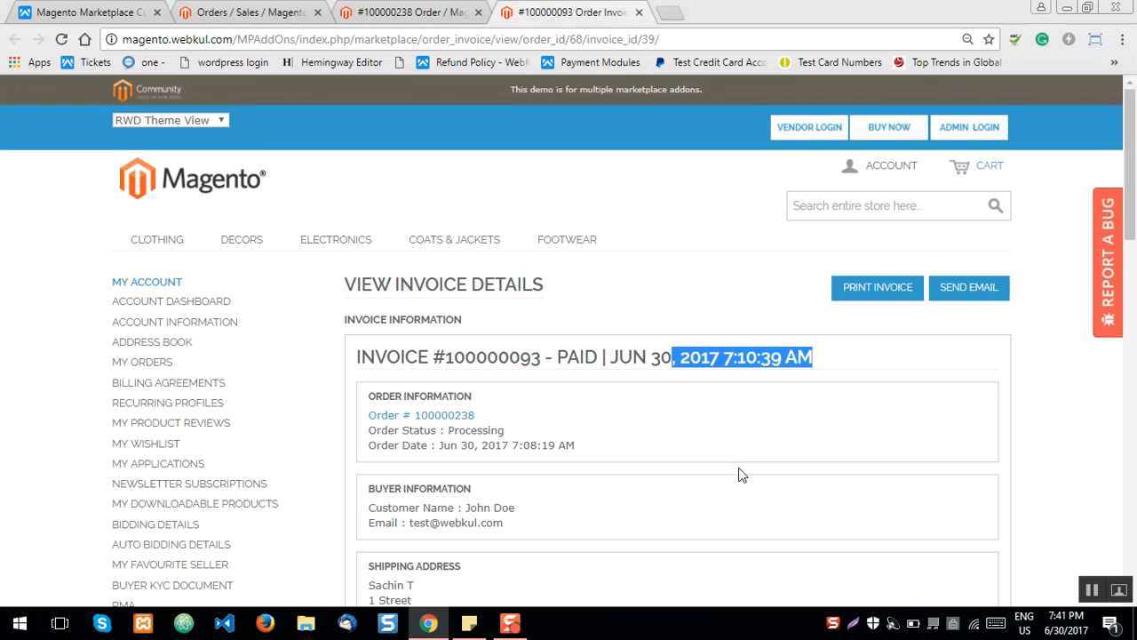
# Review the invoice's order status, its Correios shipping information and the invoiced items
pyautogui.scroll(-2, 509, 324)
pyautogui.click(451, 270)
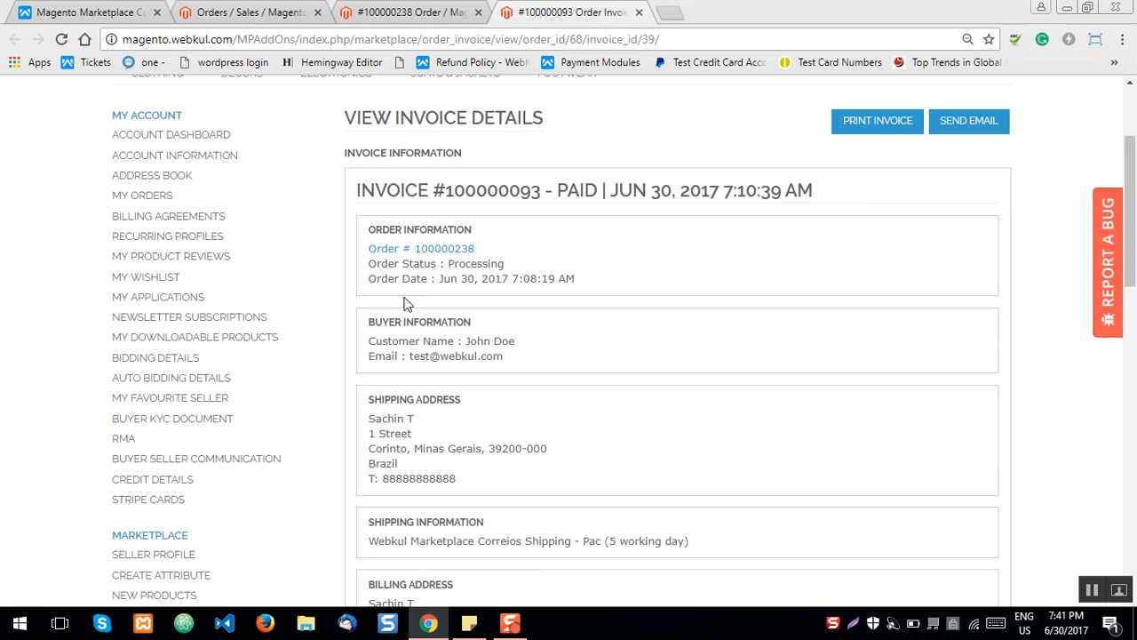
pyautogui.moveTo(391, 267); pyautogui.dragTo(505, 264)
pyautogui.scroll(-3, 448, 408)
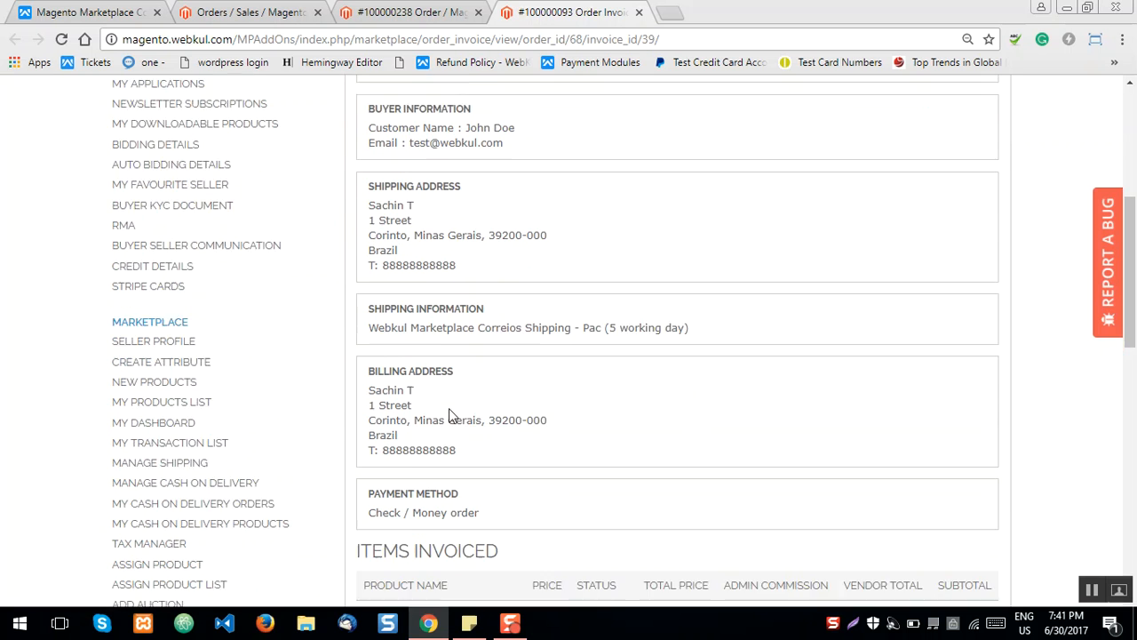
pyautogui.moveTo(369, 297); pyautogui.dragTo(697, 288)
pyautogui.click(583, 293)
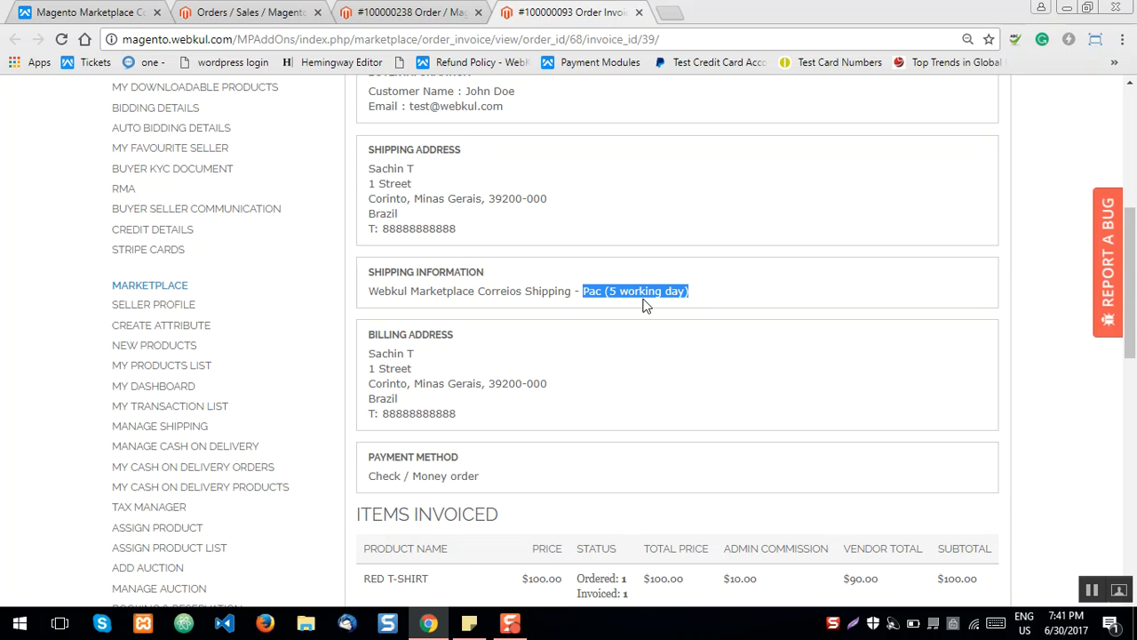
pyautogui.scroll(-4, 653, 338)
pyautogui.scroll(8, 663, 345)
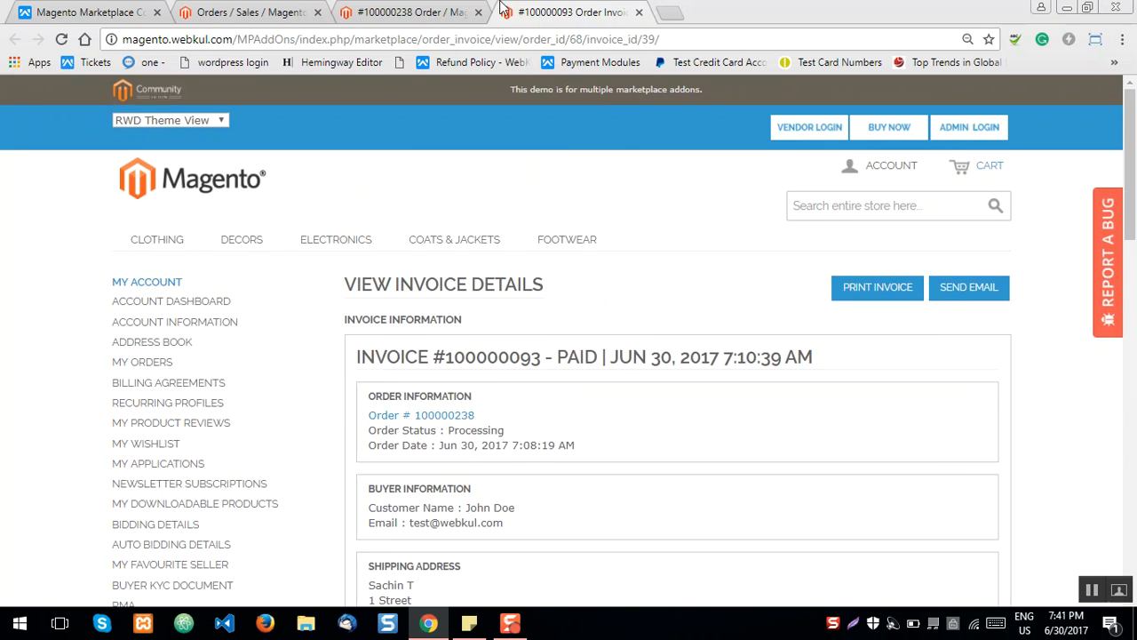
# Return to the order details and enter the tracking number for the Pac (5 working day) carrier
pyautogui.click(413, 12)
pyautogui.scroll(-6, 571, 478)
pyautogui.scroll(2, 578, 495)
pyautogui.click(745, 428)
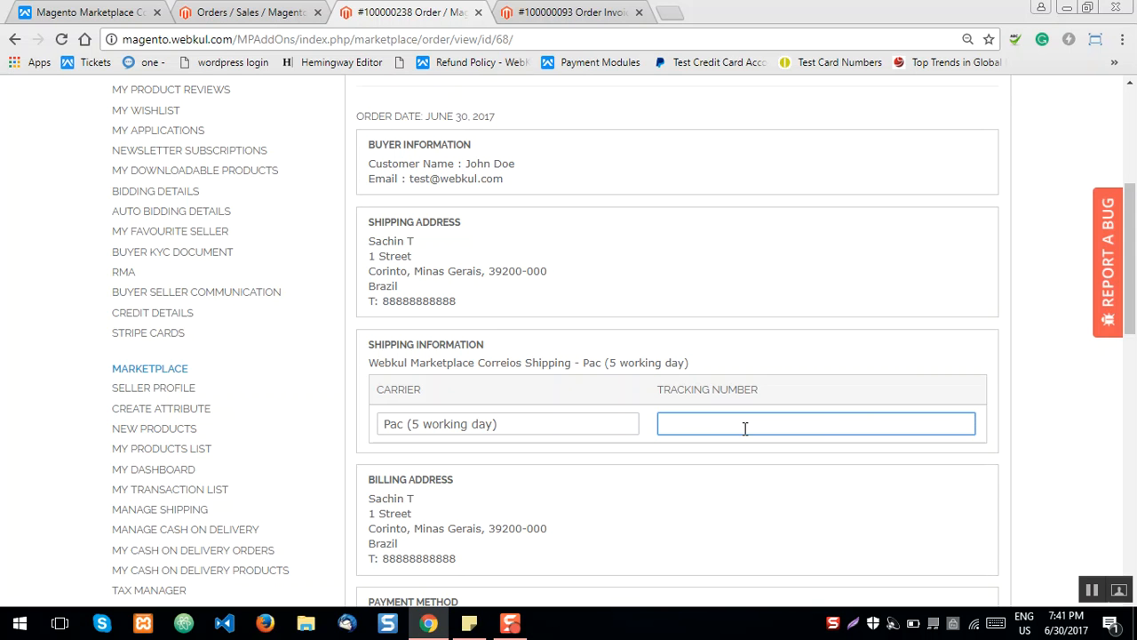
pyautogui.write('7484584563256841')
# Create the shipment for the order and confirm its creation
pyautogui.scroll(4, 766, 386)
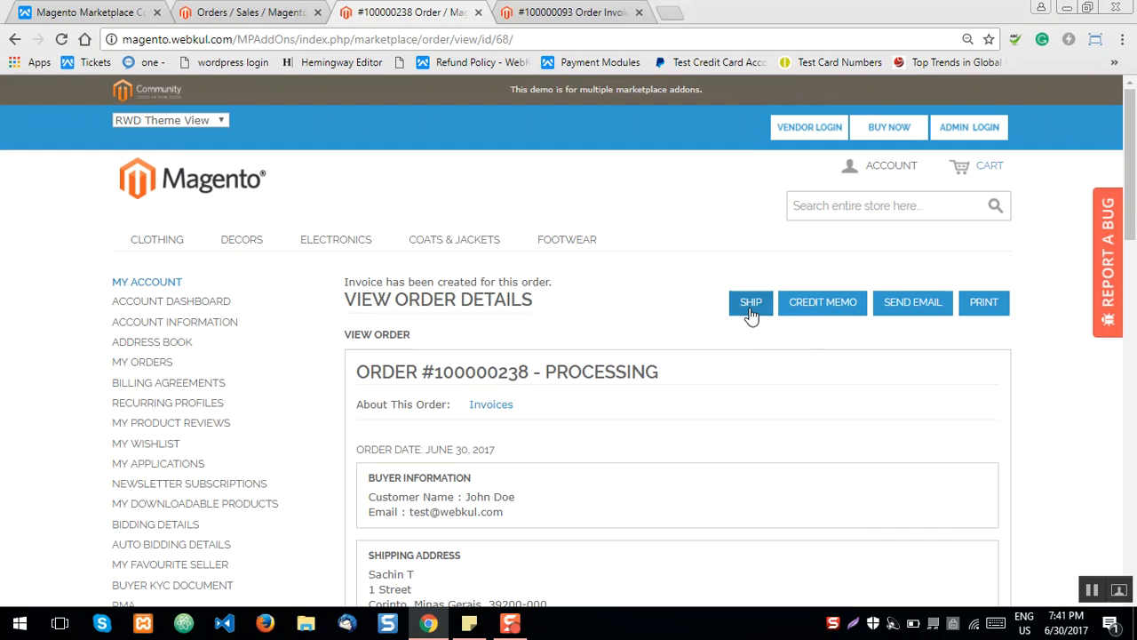
pyautogui.click(751, 307)
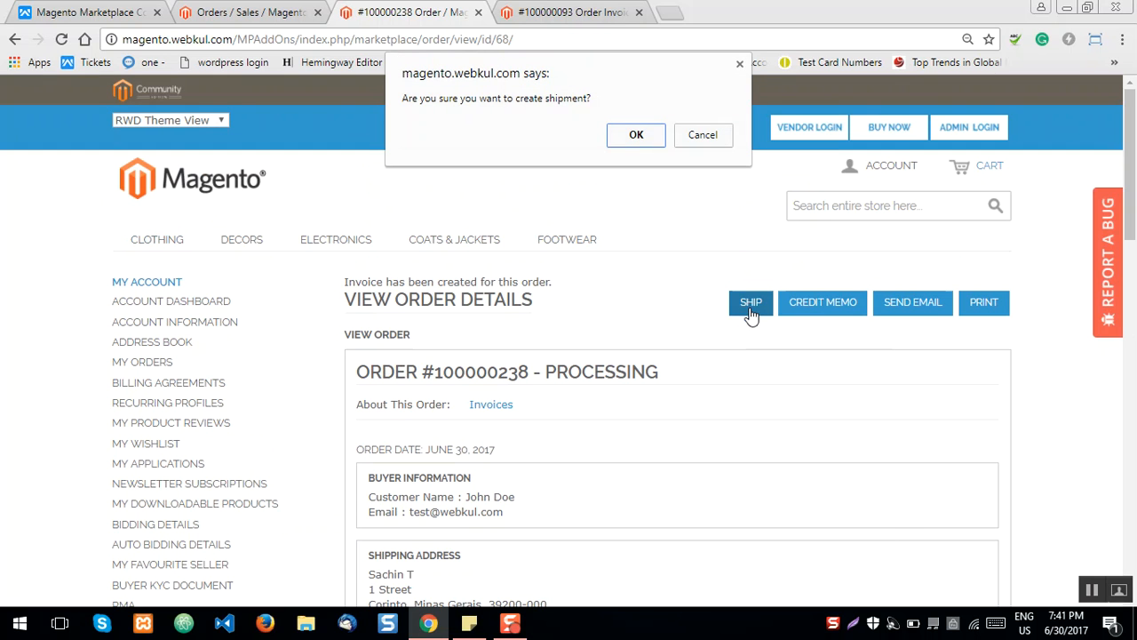
pyautogui.click(633, 138)
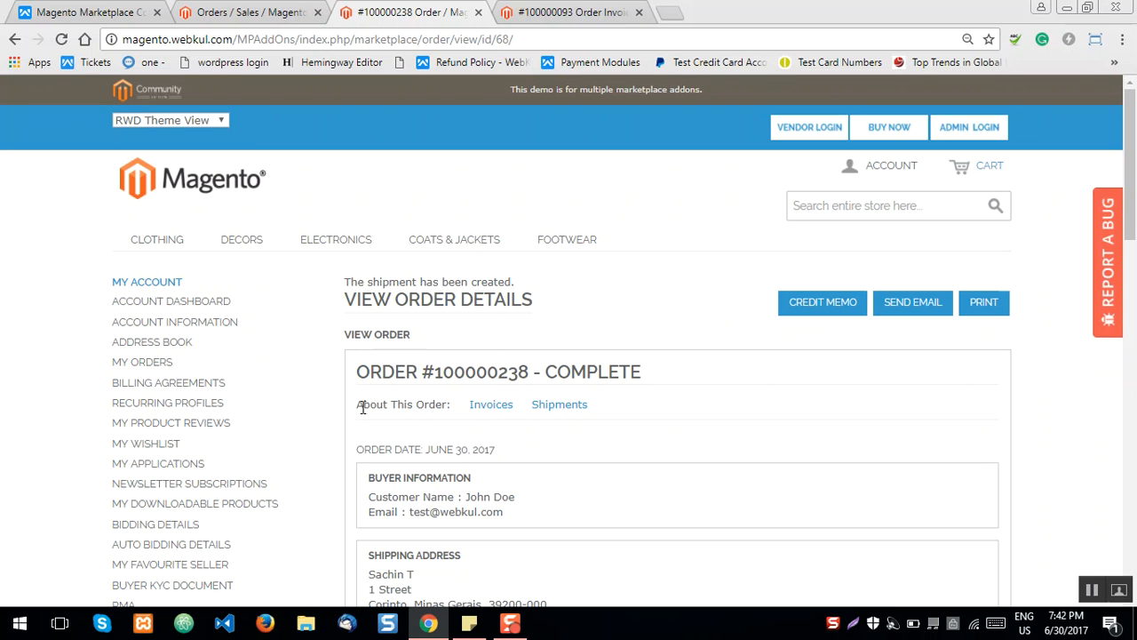
# Check the completed order's invoice and shipment links, then review its addresses, shipping information, payment method and ordered items
pyautogui.moveTo(357, 403); pyautogui.dragTo(672, 406)
pyautogui.click(673, 403)
pyautogui.scroll(-5, 601, 406)
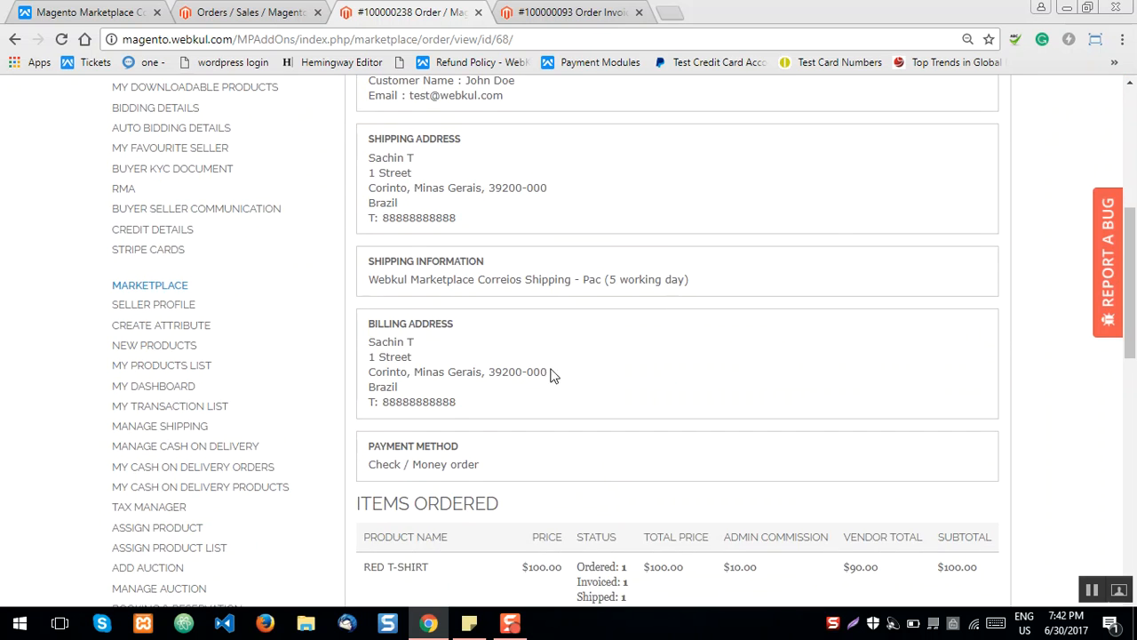
pyautogui.scroll(-3, 534, 498)
pyautogui.scroll(8, 553, 518)
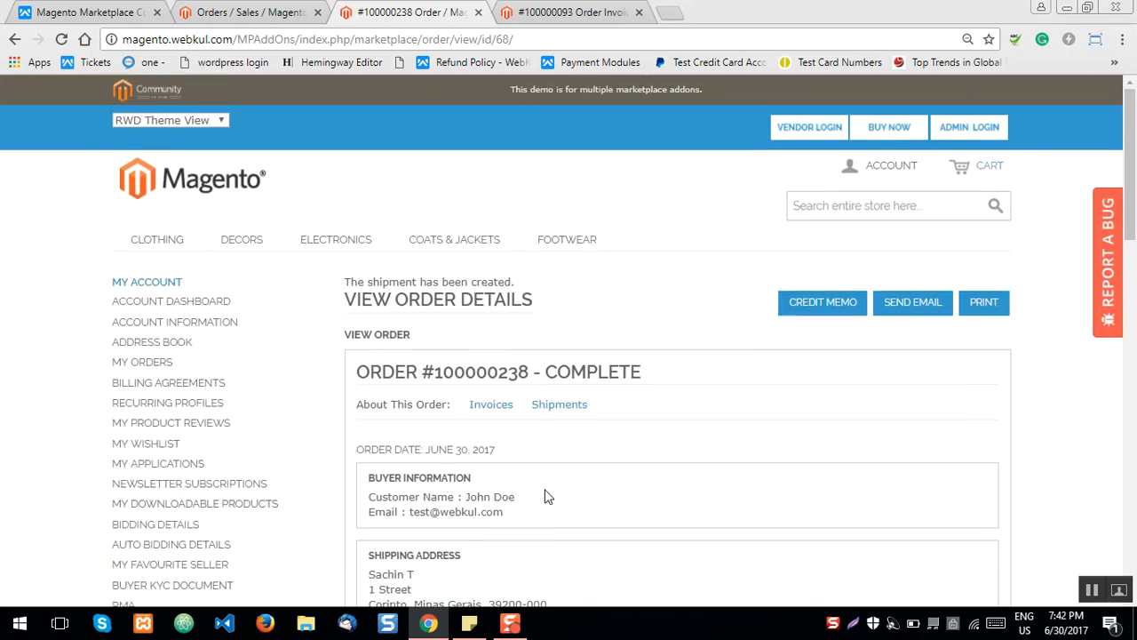
# Open the order's shipment in a new browser tab and check the heading of the invoice already open in its own tab
pyautogui.middleClick(560, 406)
pyautogui.click(724, 13)
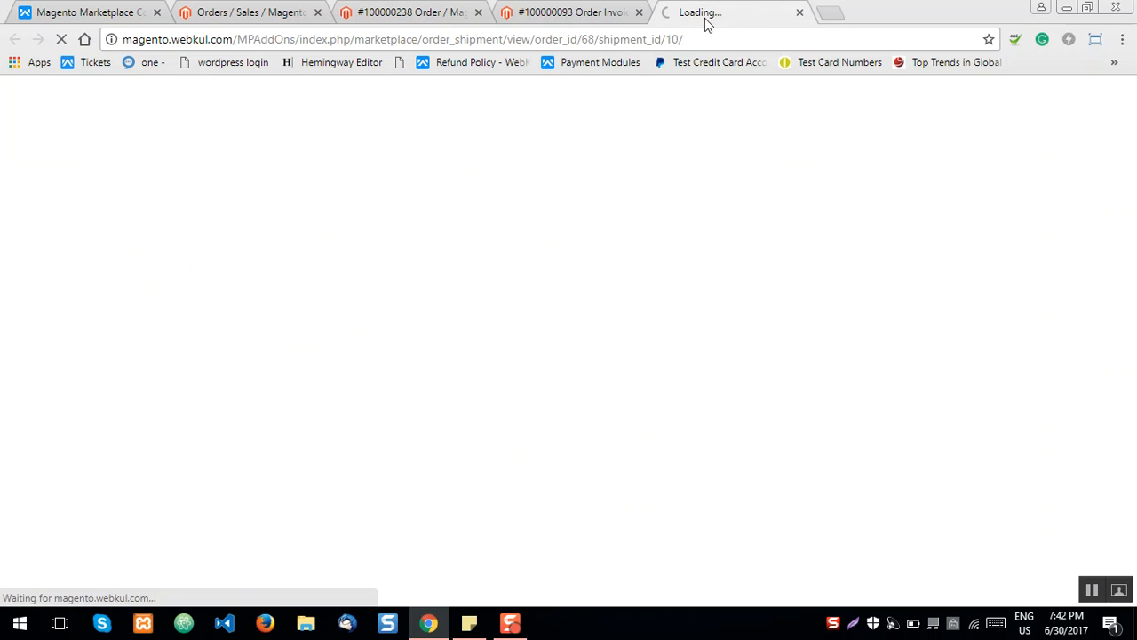
pyautogui.click(593, 9)
pyautogui.moveTo(355, 363); pyautogui.dragTo(830, 352)
pyautogui.click(832, 359)
pyautogui.hotkey('ctrl', 'Tab')
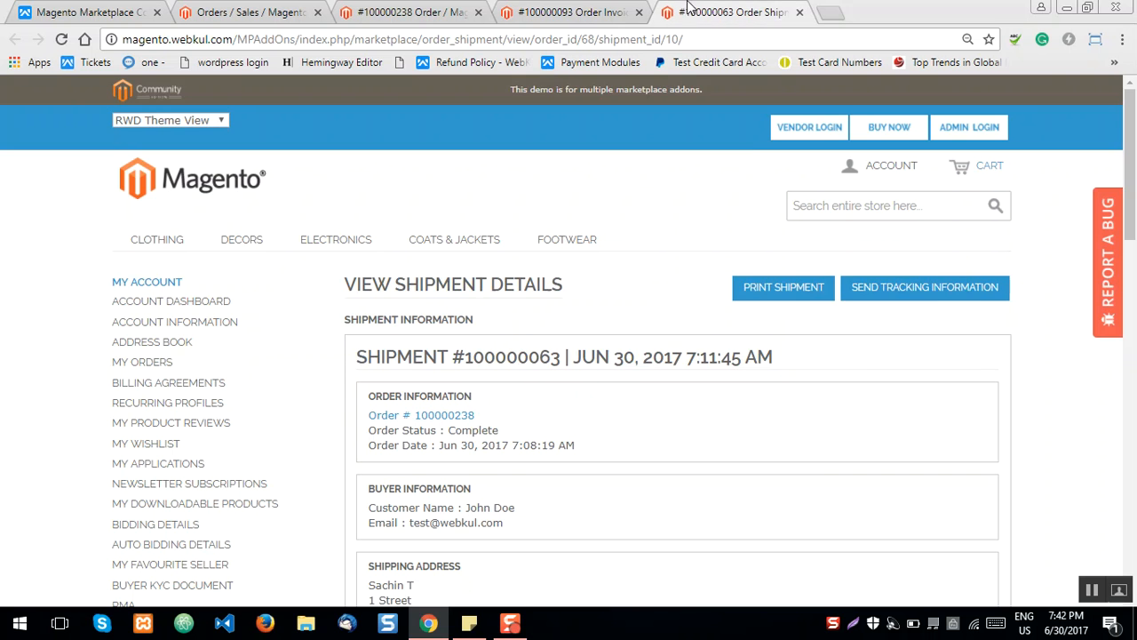
# Examine the shipment's heading with its number and date, along with the order and buyer information
pyautogui.scroll(-2, 451, 413)
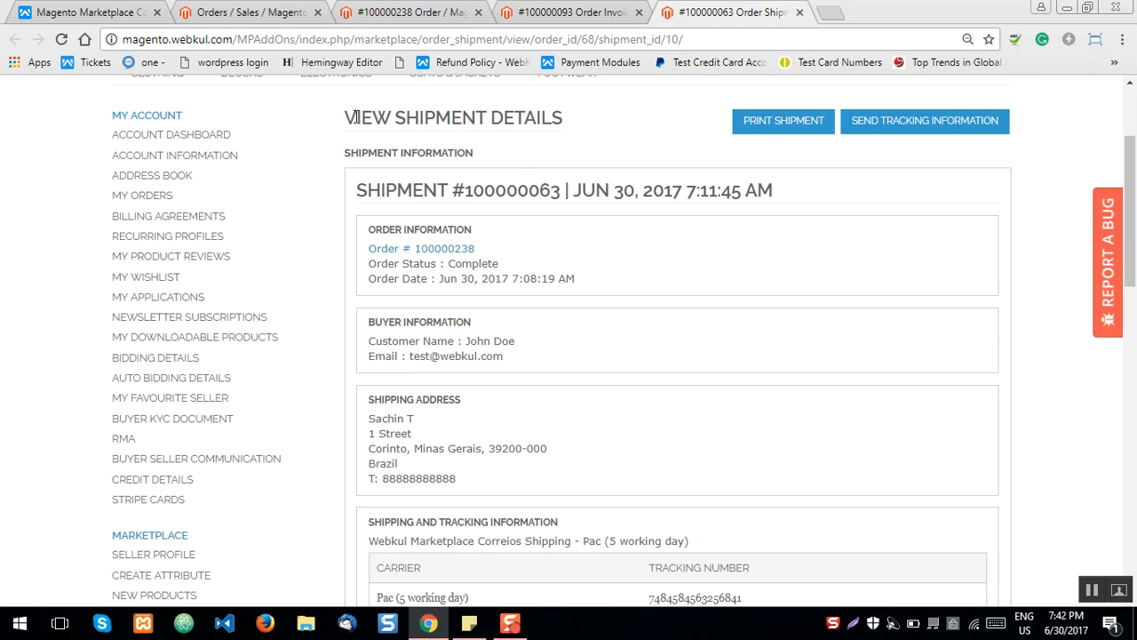
pyautogui.moveTo(360, 193); pyautogui.dragTo(551, 193)
pyautogui.click(570, 407)
# Examine the shipment's Correios carrier and tracking number, then return to the print and send tracking options
pyautogui.scroll(-1, 571, 401)
pyautogui.scroll(-2, 446, 440)
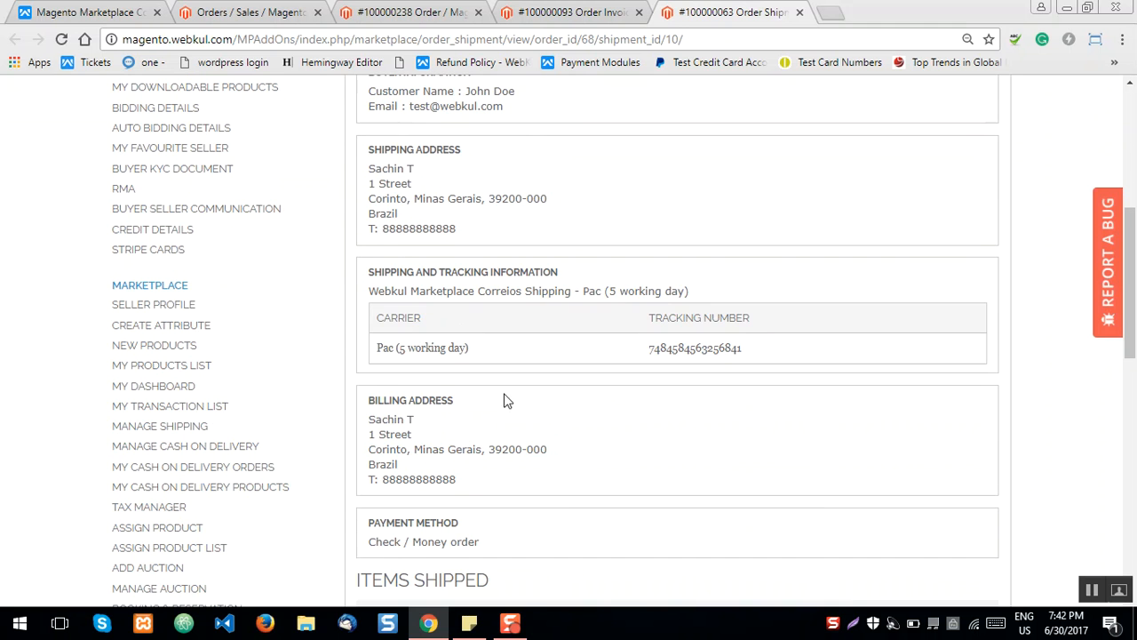
pyautogui.moveTo(684, 320); pyautogui.dragTo(736, 322)
pyautogui.click(721, 362)
pyautogui.scroll(5, 652, 519)
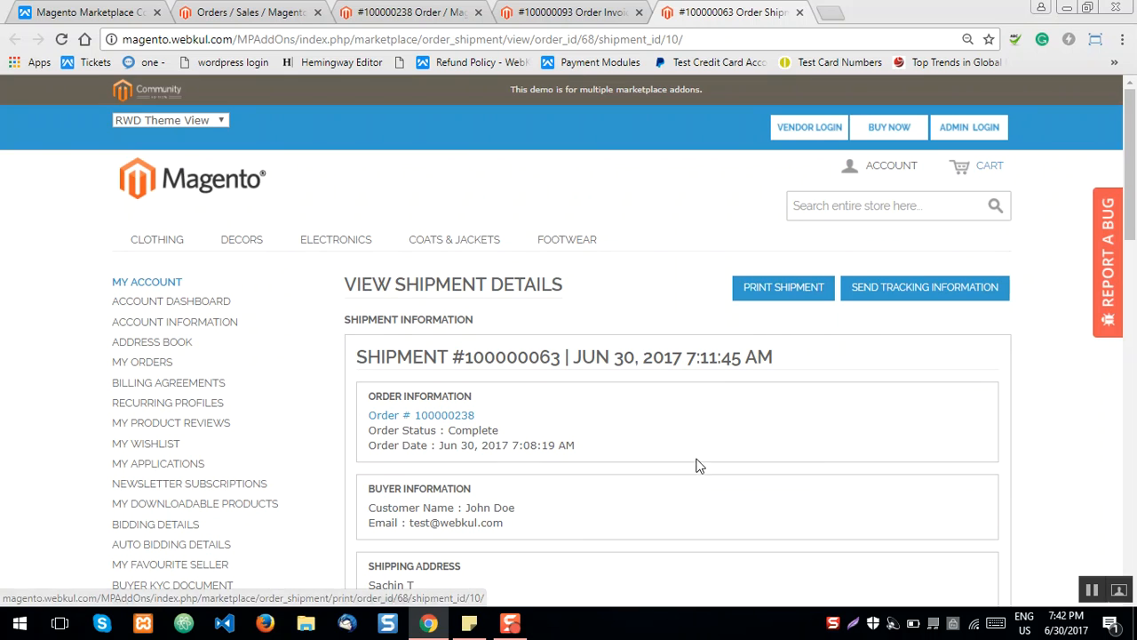
pyautogui.moveTo(1130, 178); pyautogui.dragTo(1135, 120)
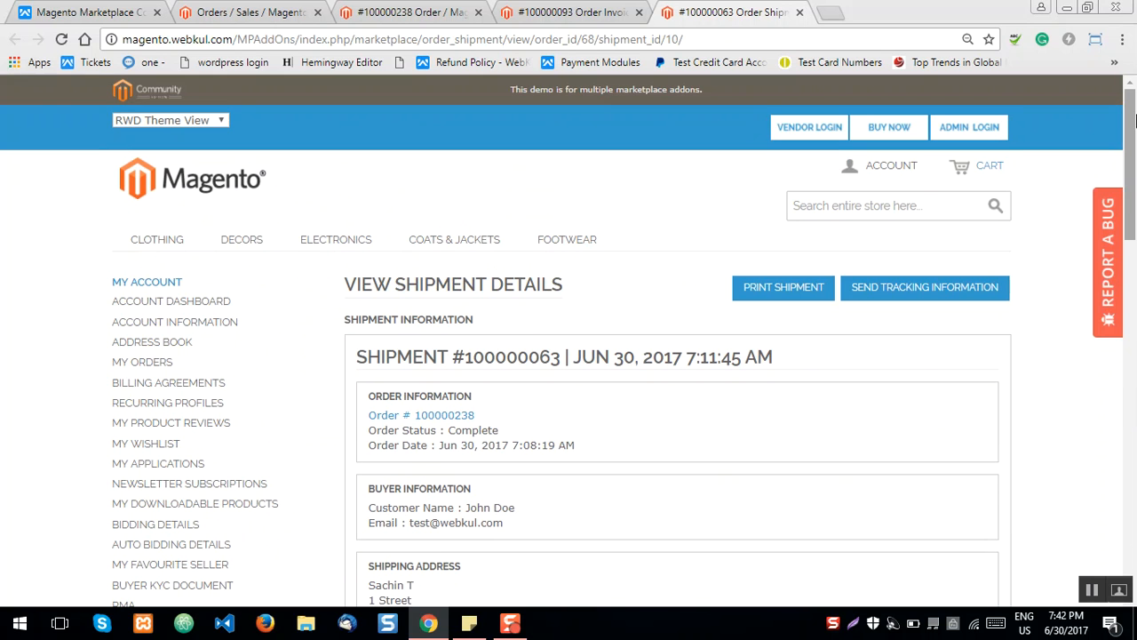